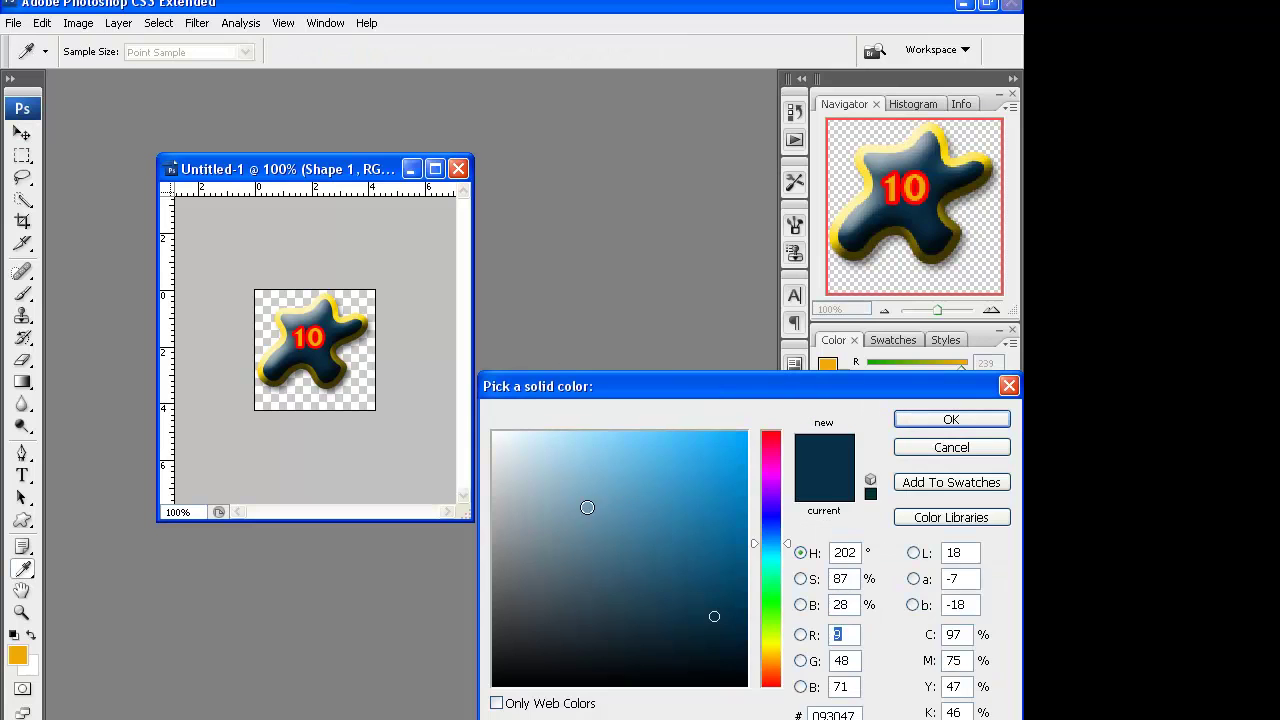
Recolor the splat shape's fill to bright red with RGB values 245, 10, 10.
drag(771, 655, 774, 669)
mouse_move(714, 549)
mouse_down()
mouse_move(731, 443)
mouse_move(736, 453)
mouse_move(775, 426)
mouse_move(737, 441)
mouse_up()
click(775, 437)
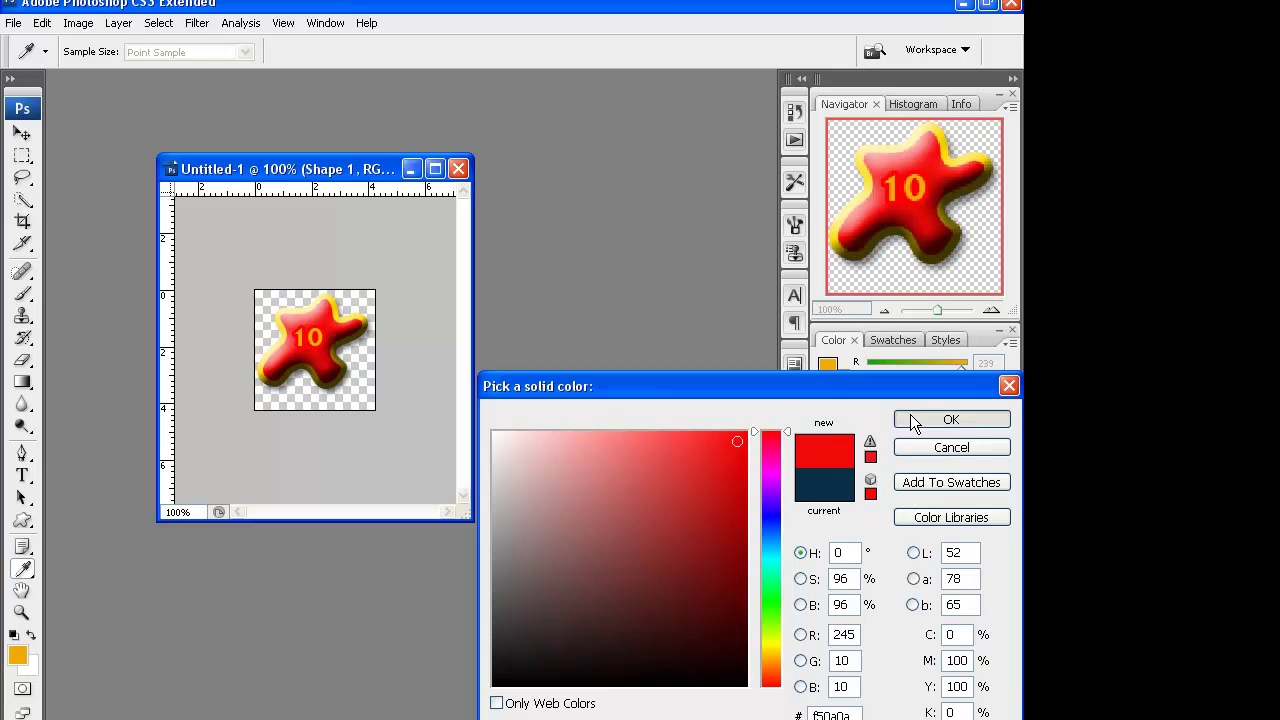
click(912, 419)
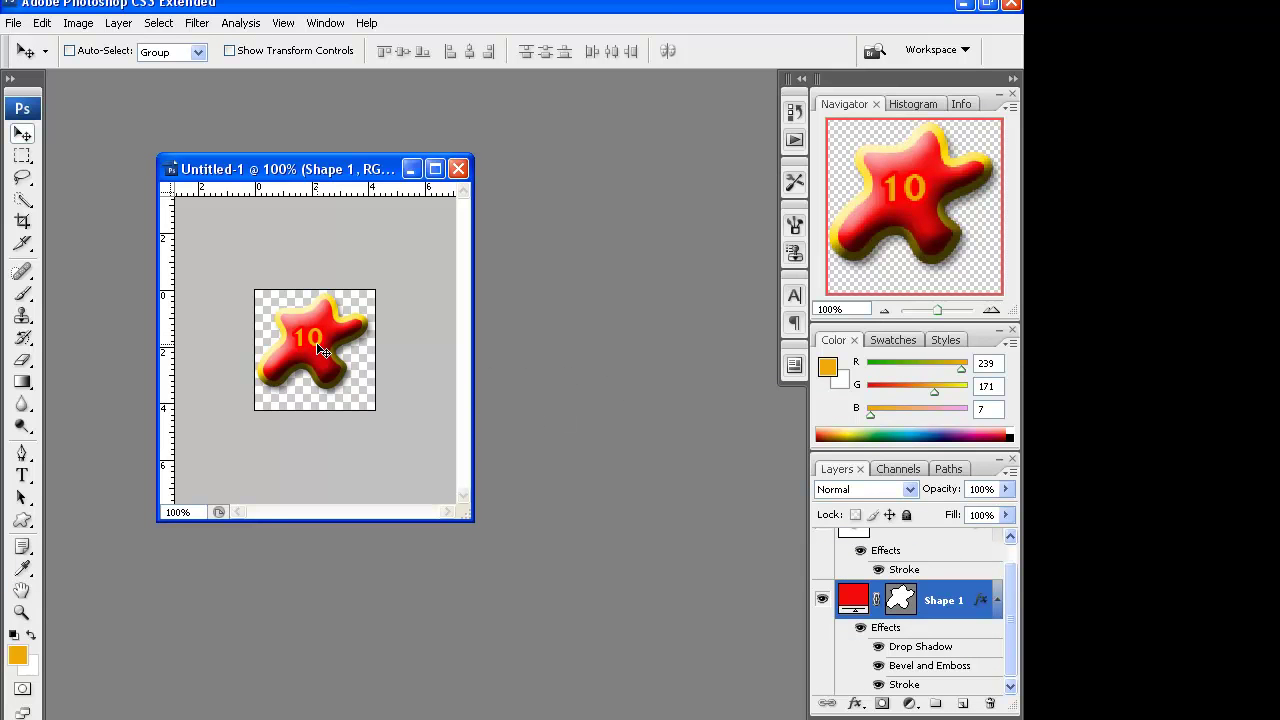
Save the red button image as down.png in PNG format in the Integrating Photoshop and Flash folder.
click(14, 22)
click(78, 251)
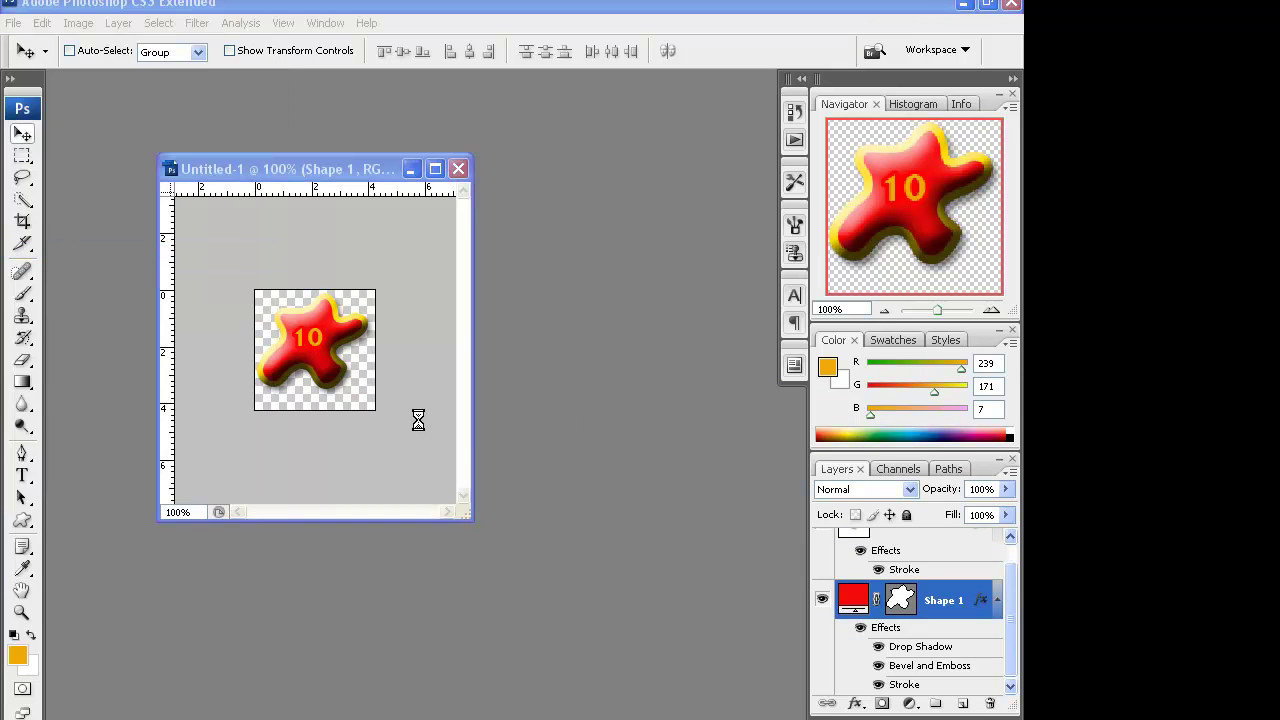
click(556, 420)
scroll(588, 590, down, 3)
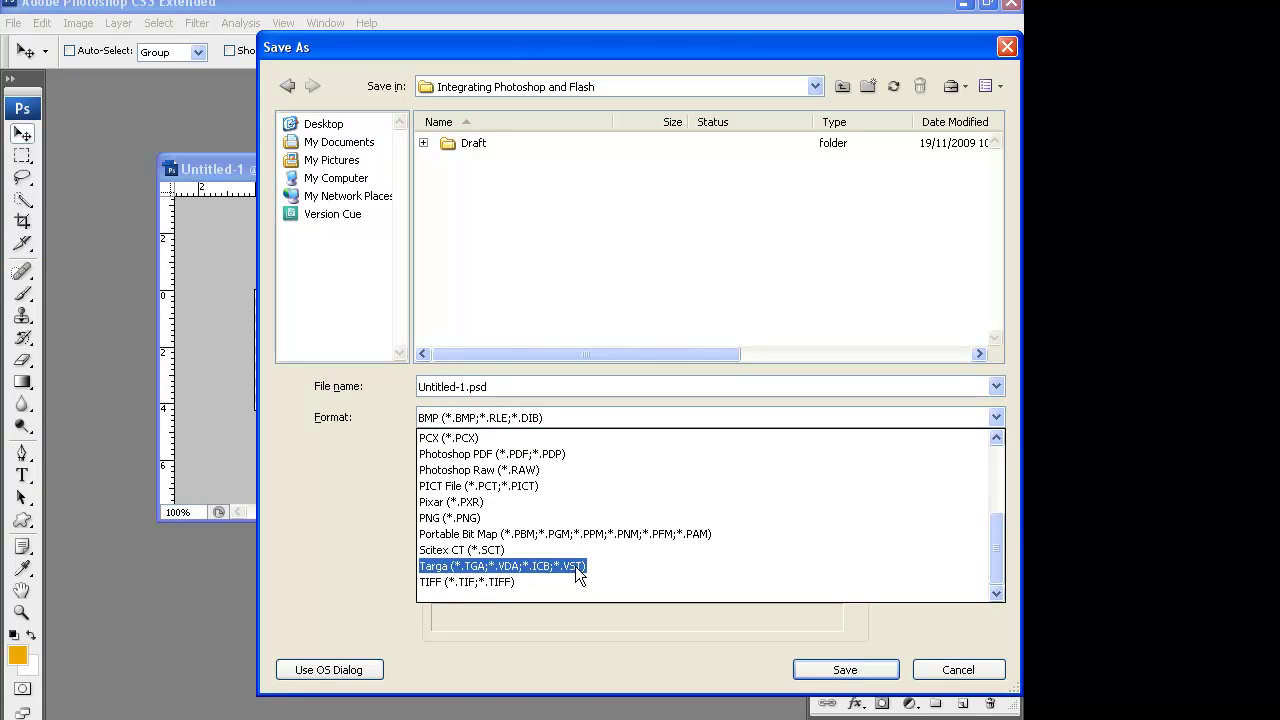
click(470, 516)
text(down.png)
click(845, 669)
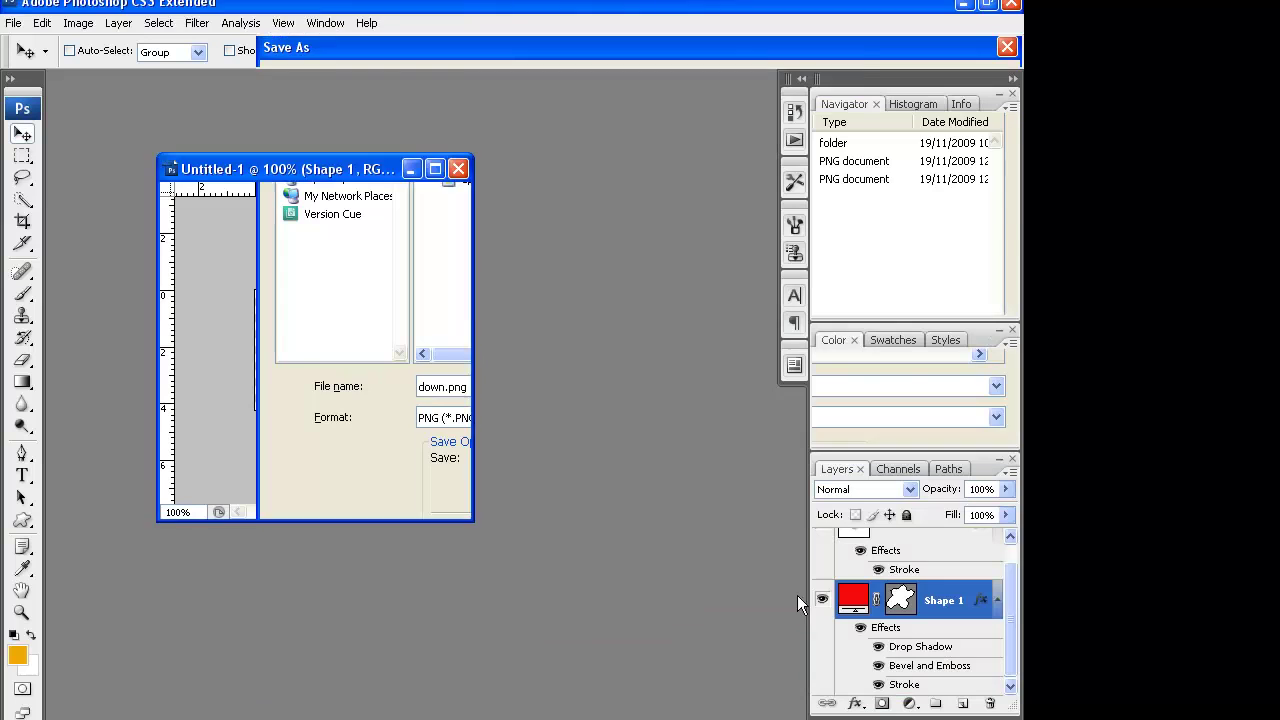
click(594, 346)
Save the layered document as button.psd in Photoshop format with layers kept, and shift its window toward the middle of the workspace.
click(13, 22)
click(86, 210)
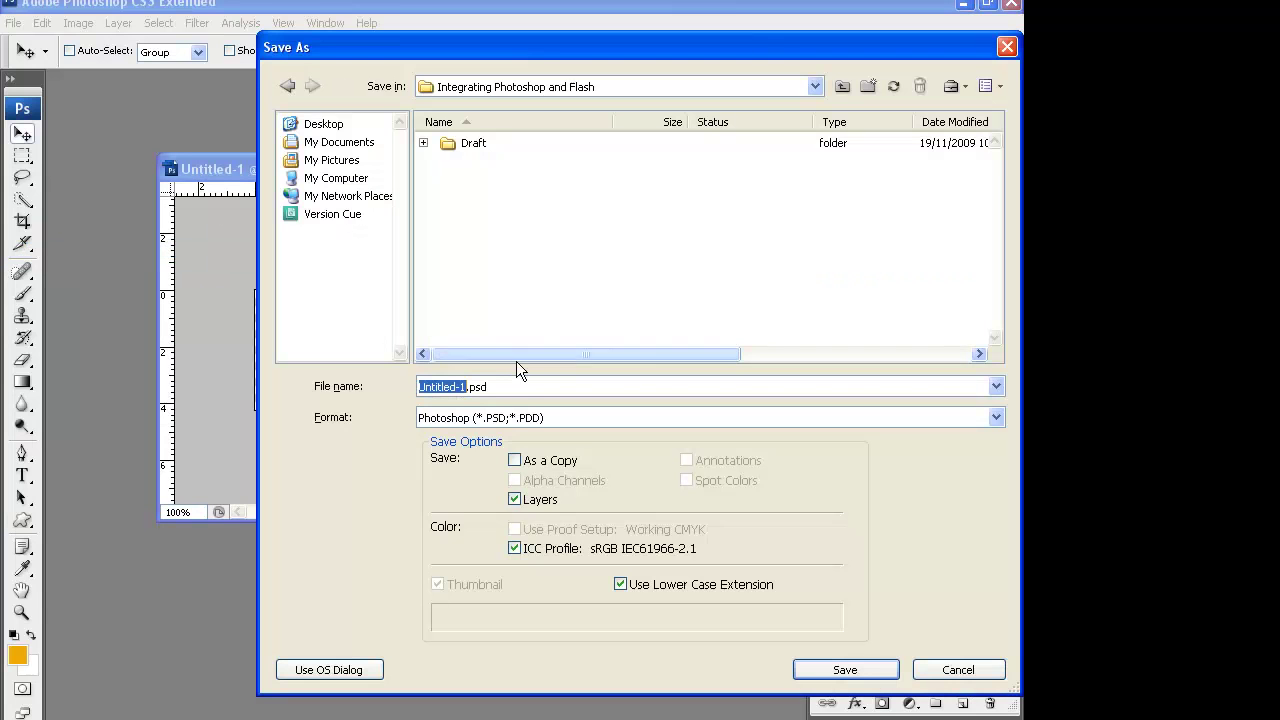
text(button)
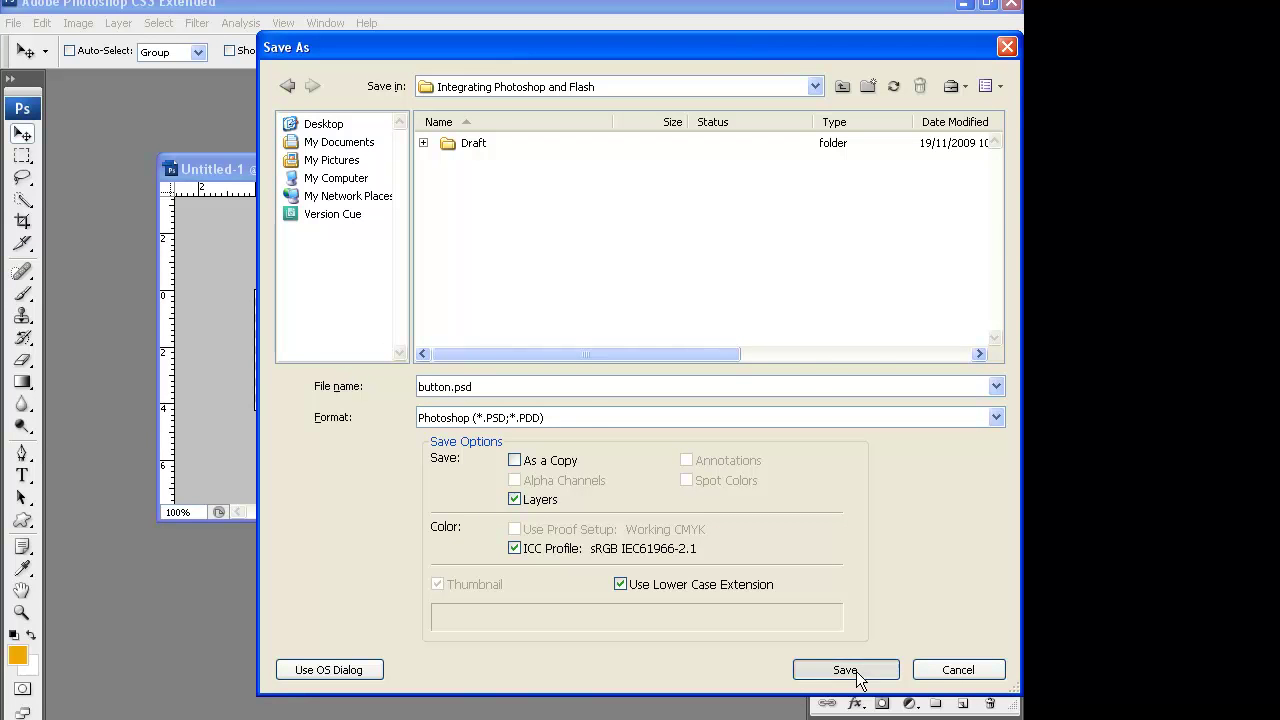
click(845, 669)
click(855, 240)
drag(349, 172, 415, 255)
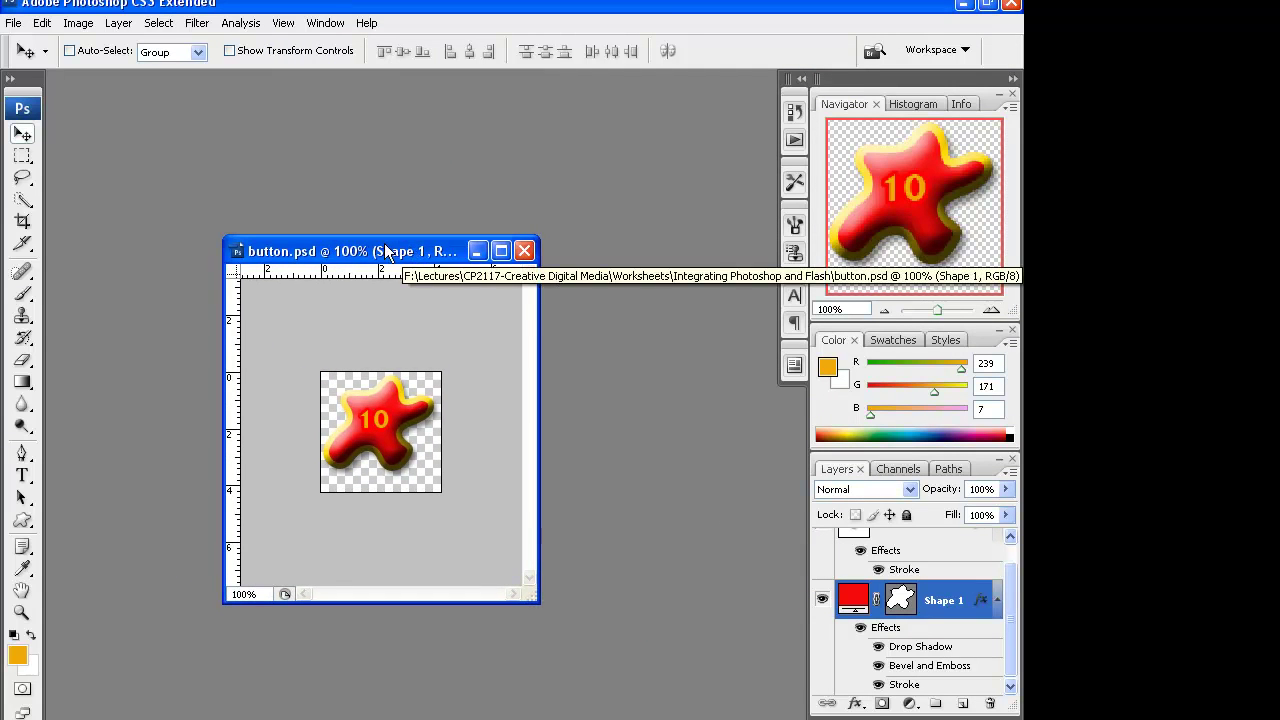
Create a new document 500 pixels wide and 200 pixels high with transparent background contents.
click(14, 23)
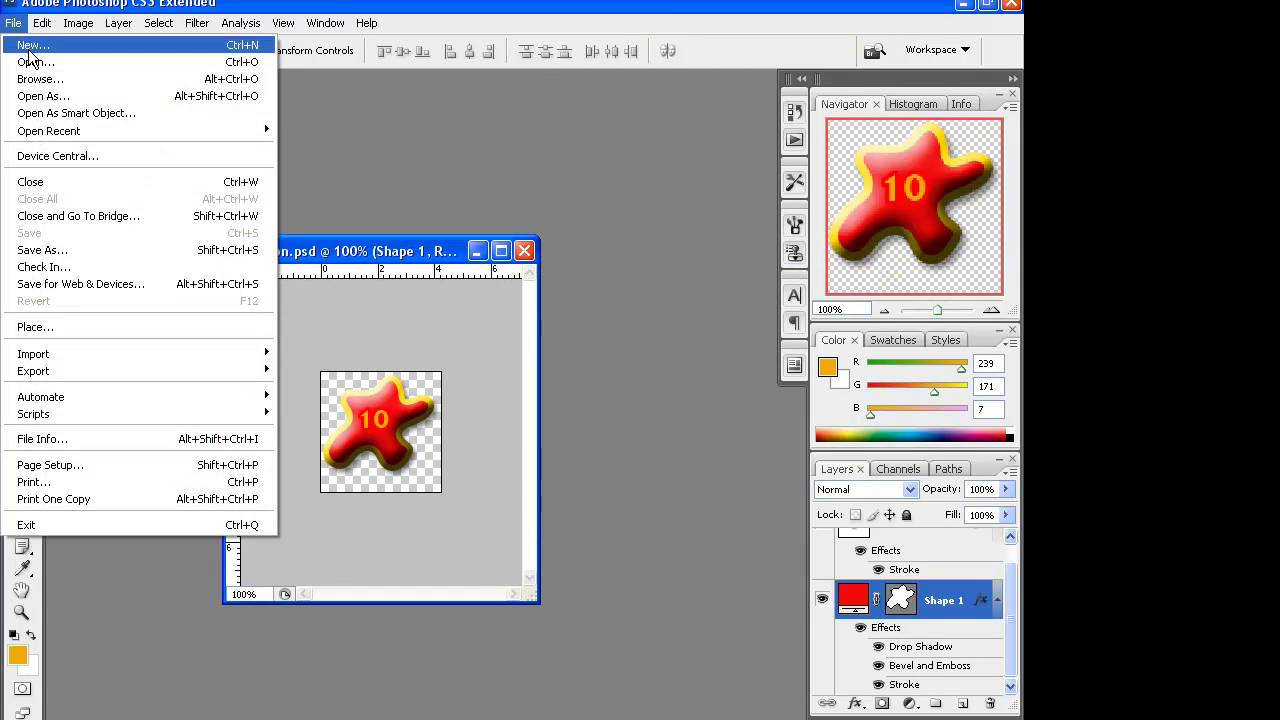
click(30, 47)
double_click(302, 263)
text(500)
key(Tab)
key(Tab)
text(2)
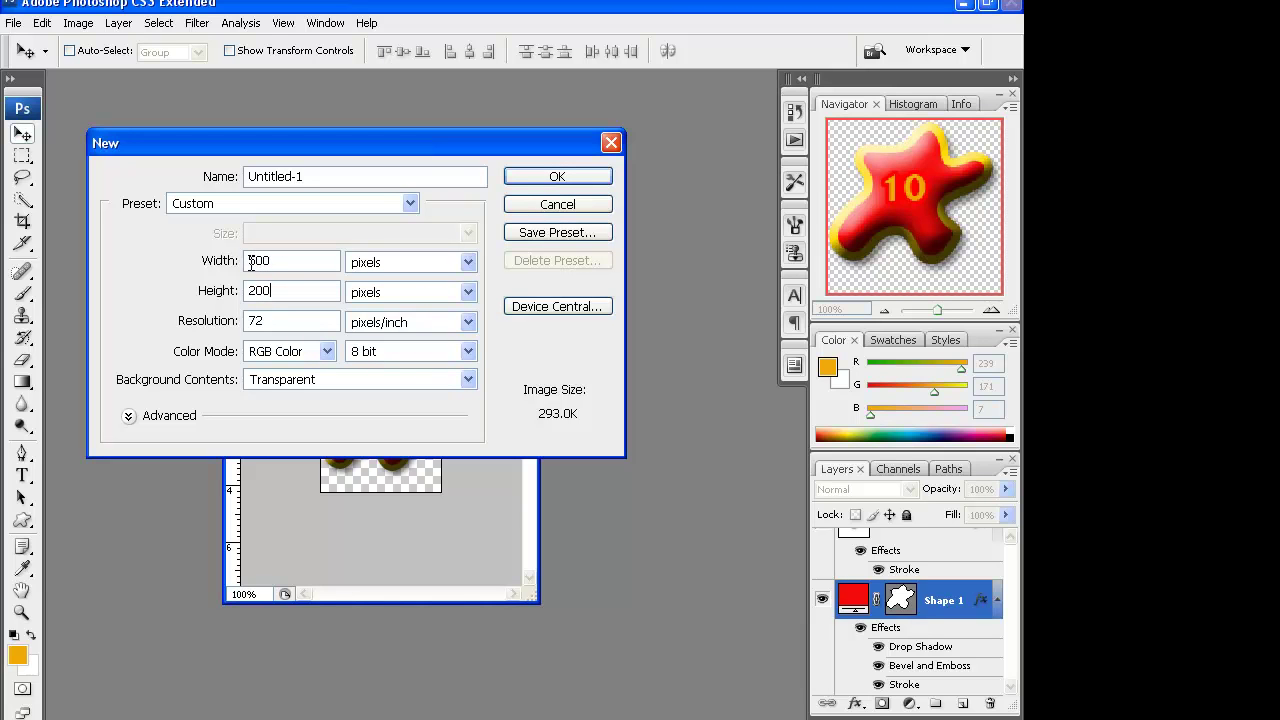
click(296, 377)
click(318, 430)
click(552, 180)
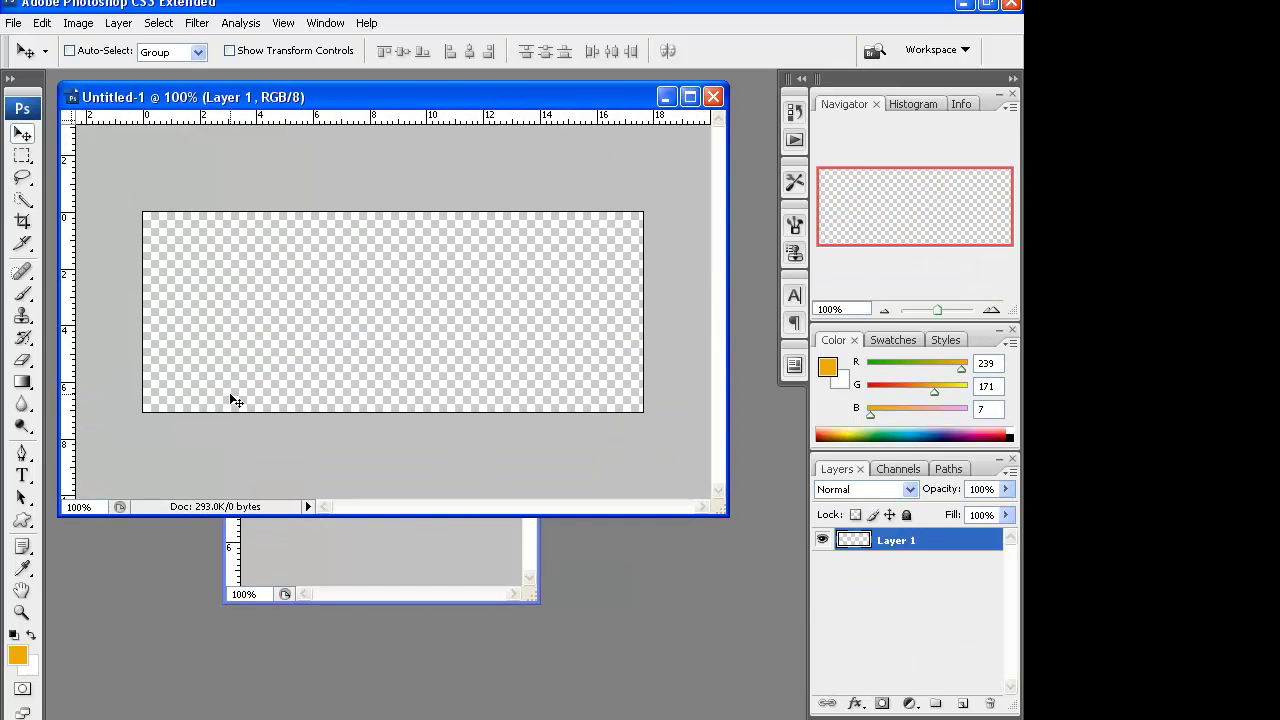
Draw a closed, wavy filled shape with the Pen tool, spanning most of the canvas width.
click(22, 453)
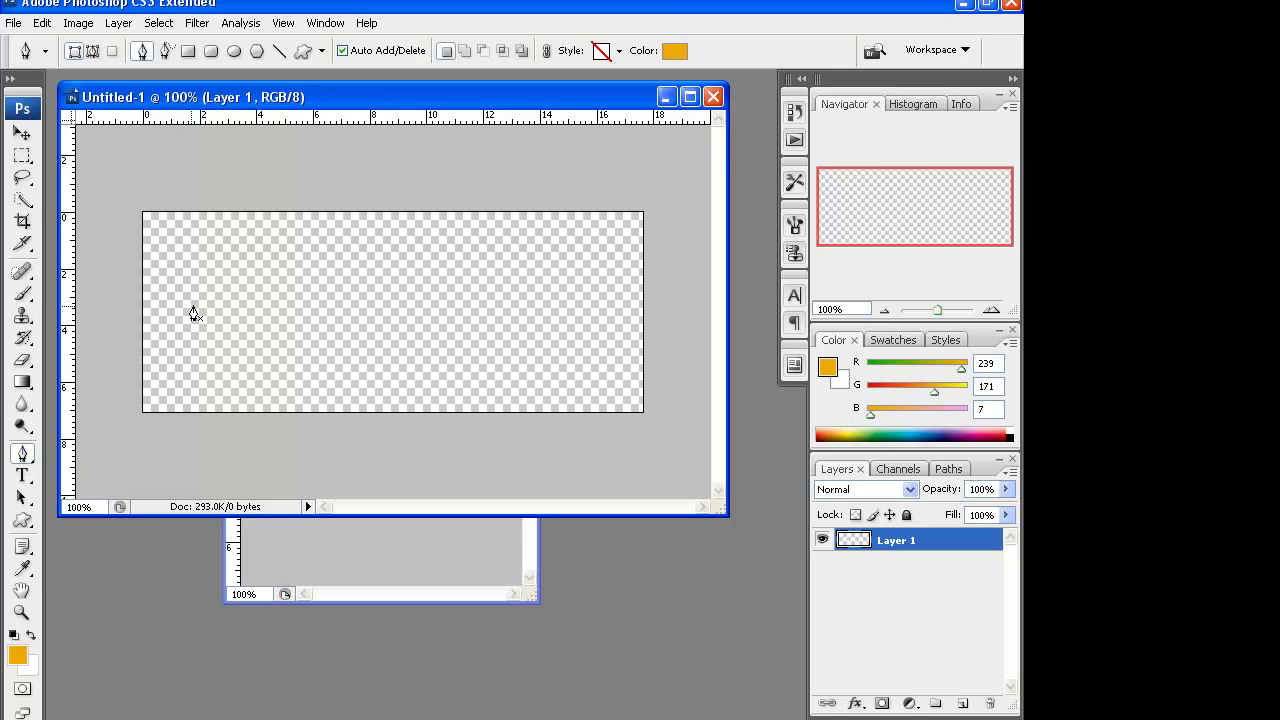
drag(165, 367, 165, 351)
drag(186, 270, 187, 270)
drag(231, 250, 387, 253)
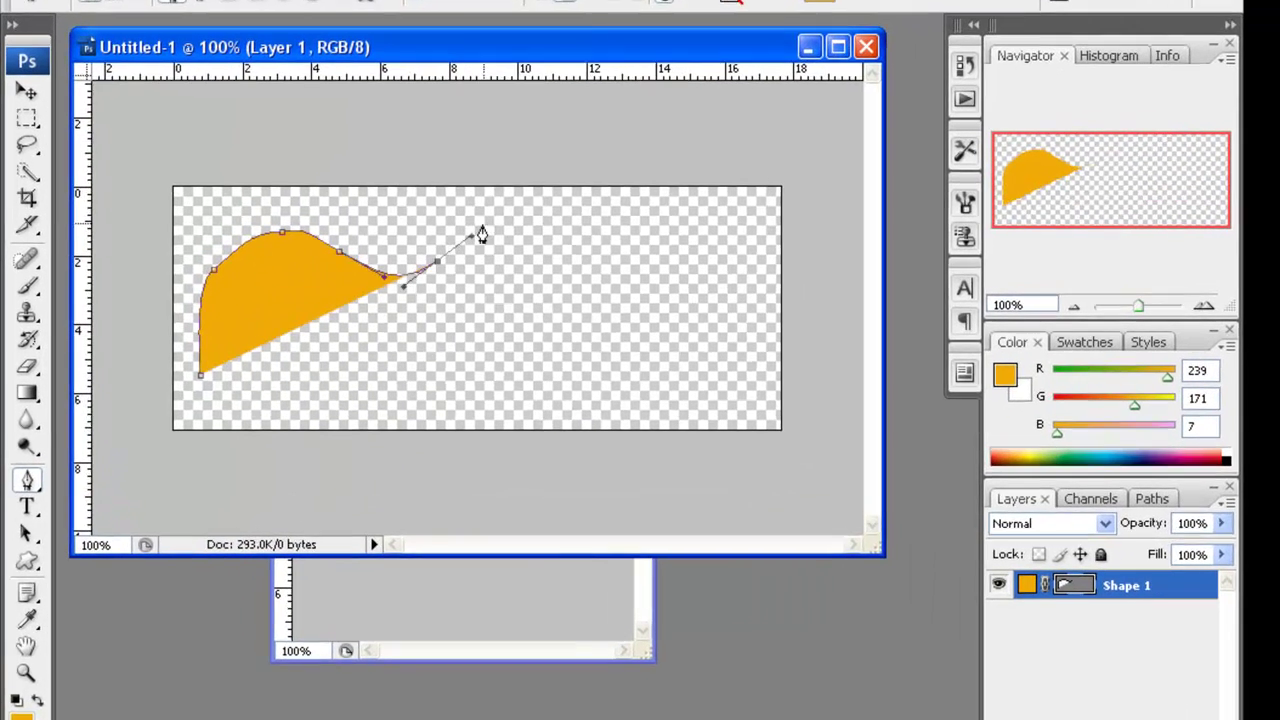
drag(490, 218, 752, 278)
drag(745, 307, 479, 338)
drag(435, 372, 383, 366)
drag(335, 322, 191, 394)
click(205, 384)
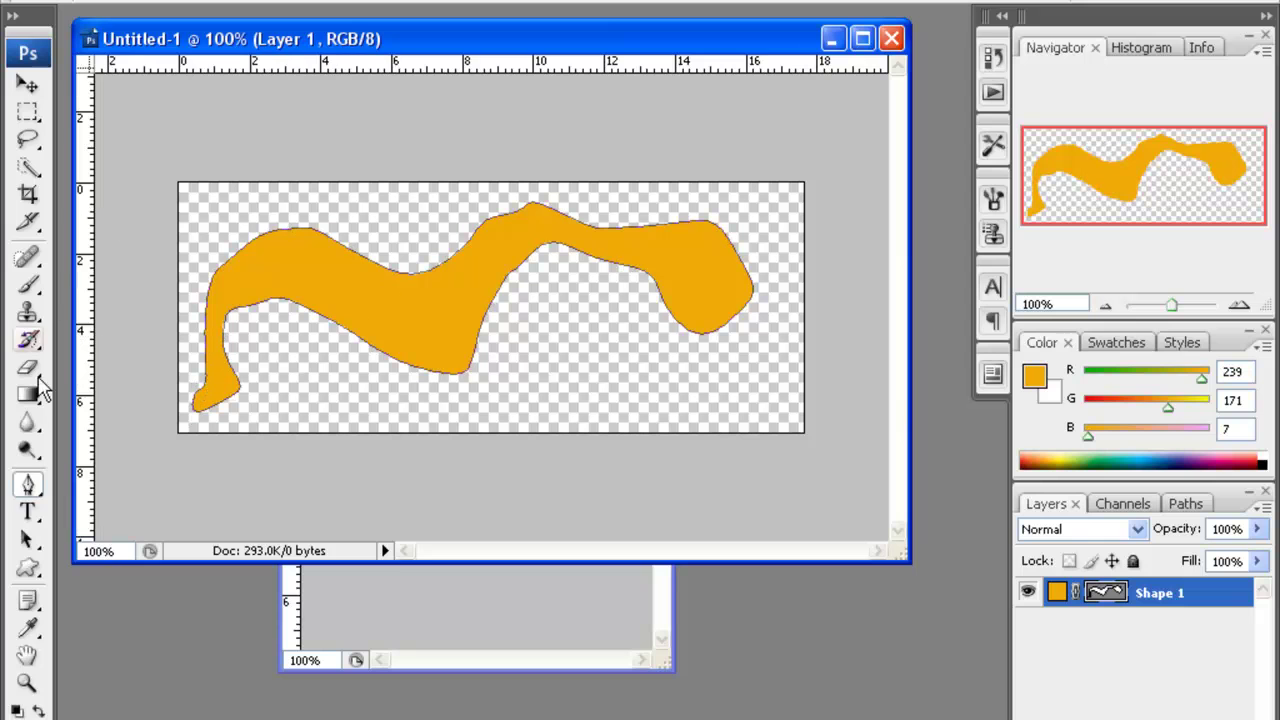
Smooth the wavy shape's upper central hump by adjusting its anchor points with the Direct Selection tool.
click(30, 543)
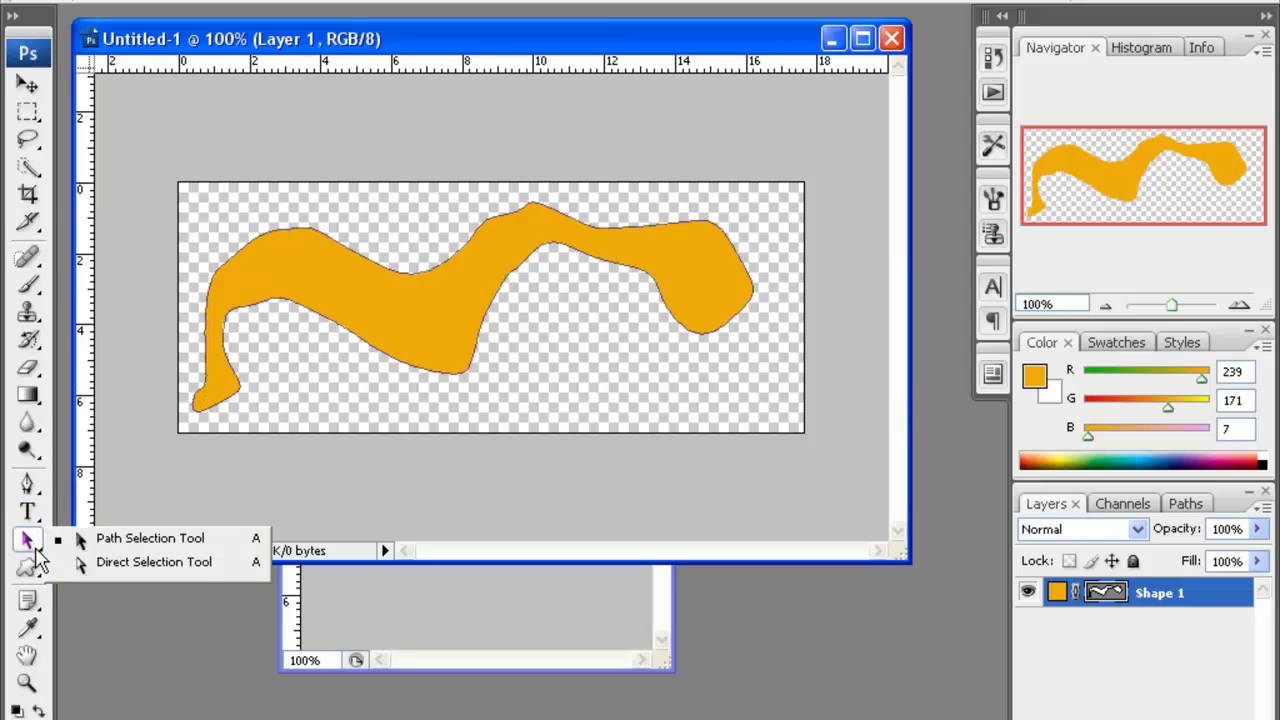
click(85, 562)
click(530, 218)
drag(530, 220, 495, 204)
click(530, 257)
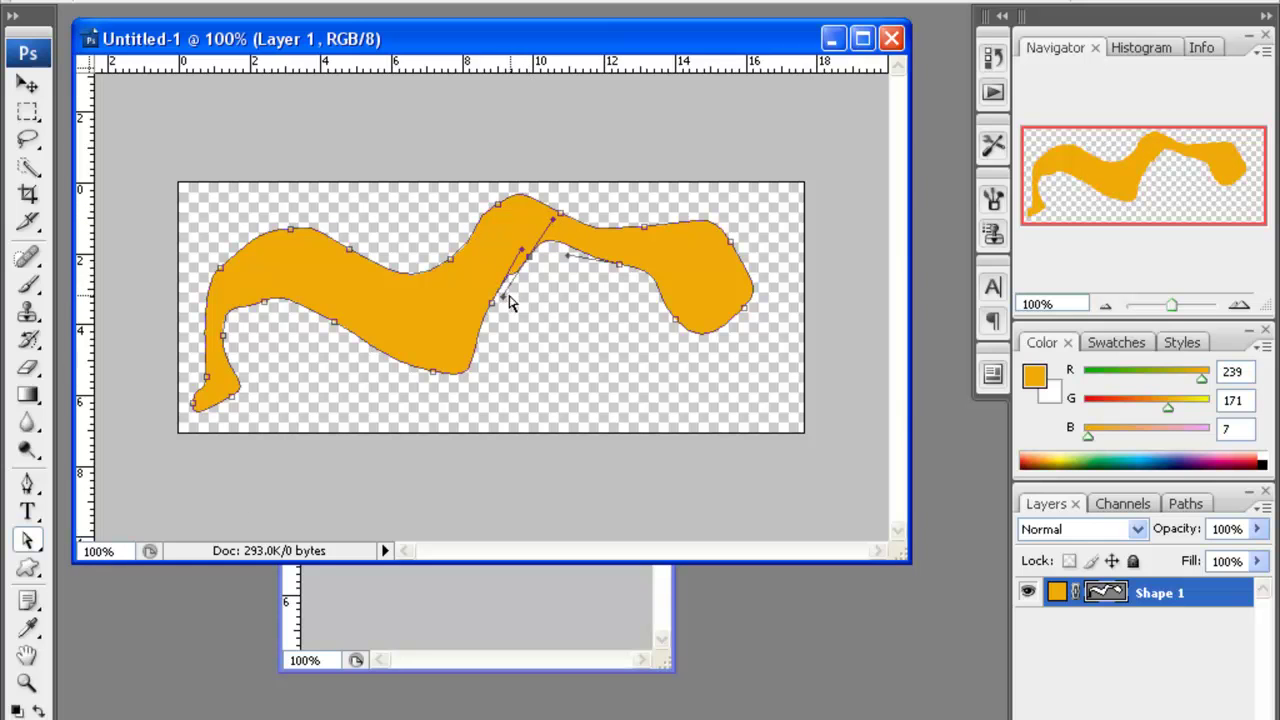
click(405, 290)
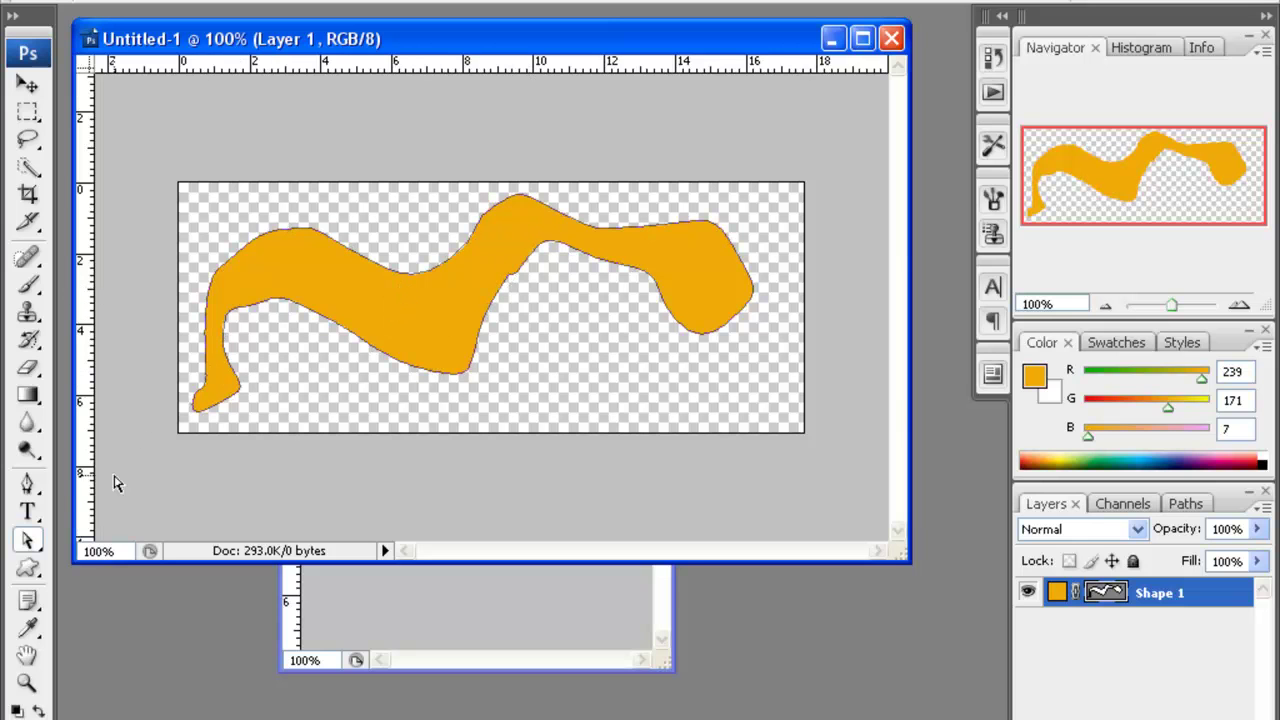
Cut circular holes of various sizes along the wavy shape using the Ellipse tool in subtract mode.
click(27, 484)
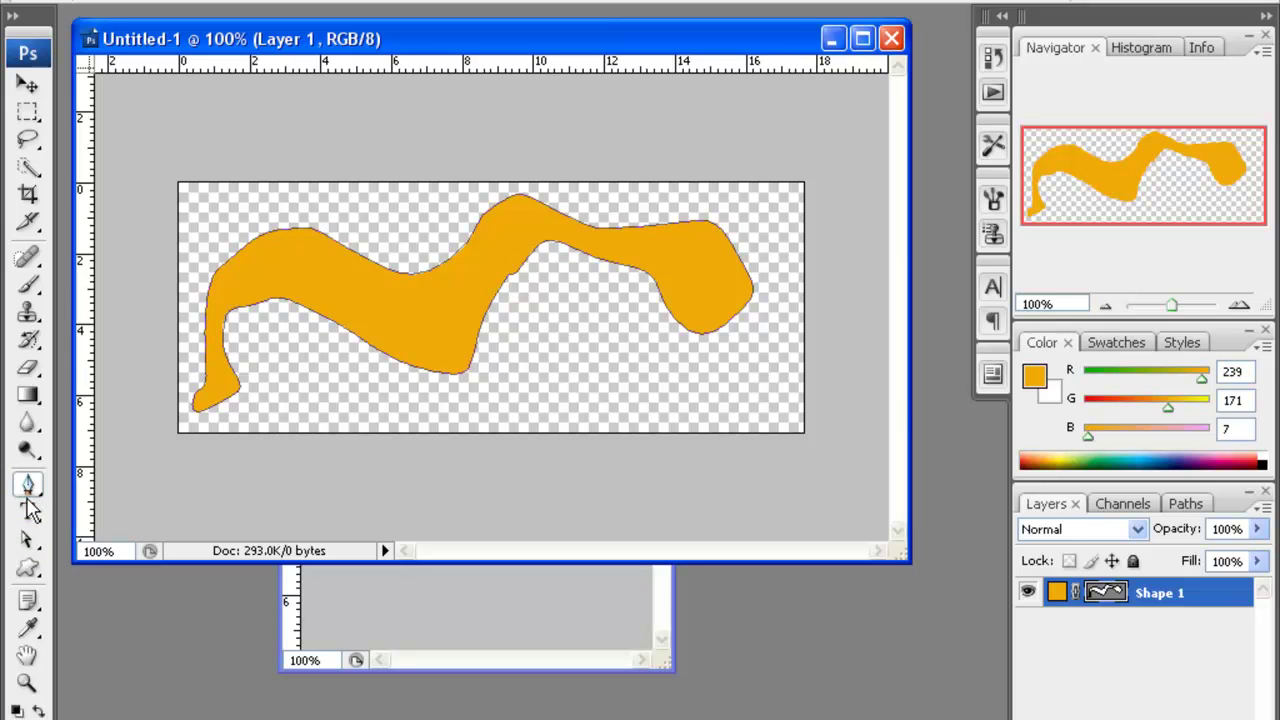
click(27, 567)
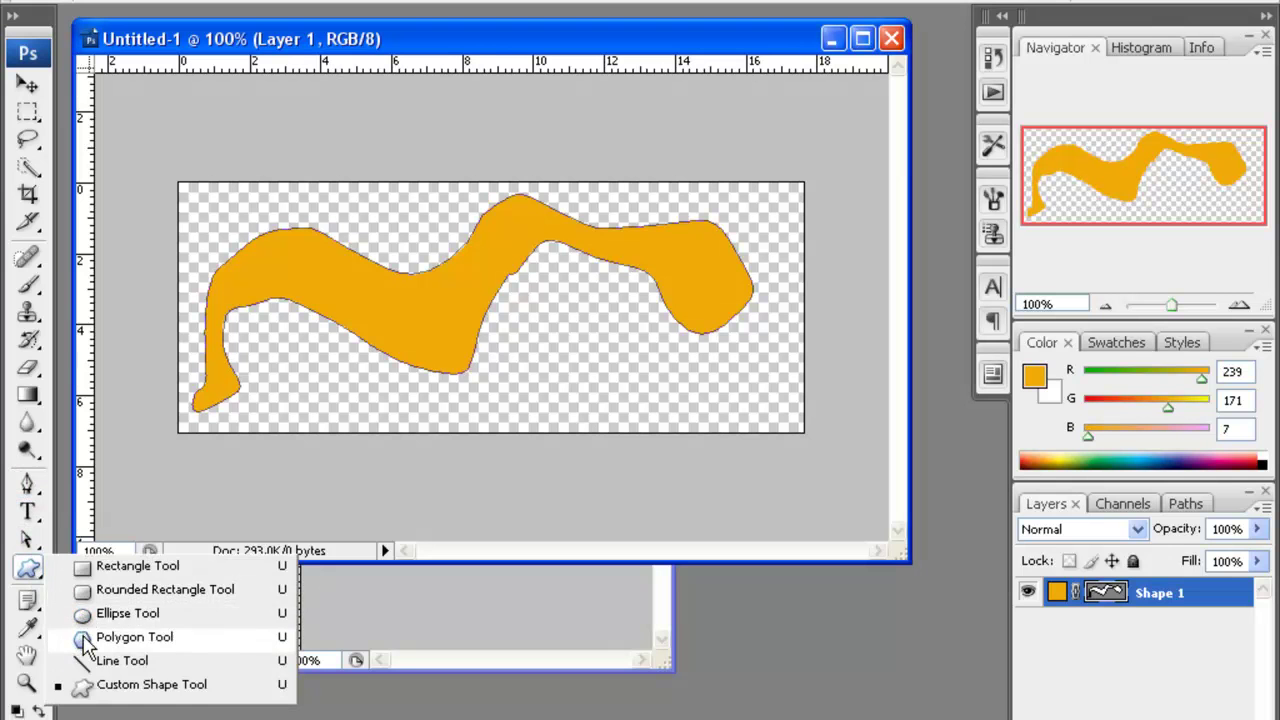
click(110, 613)
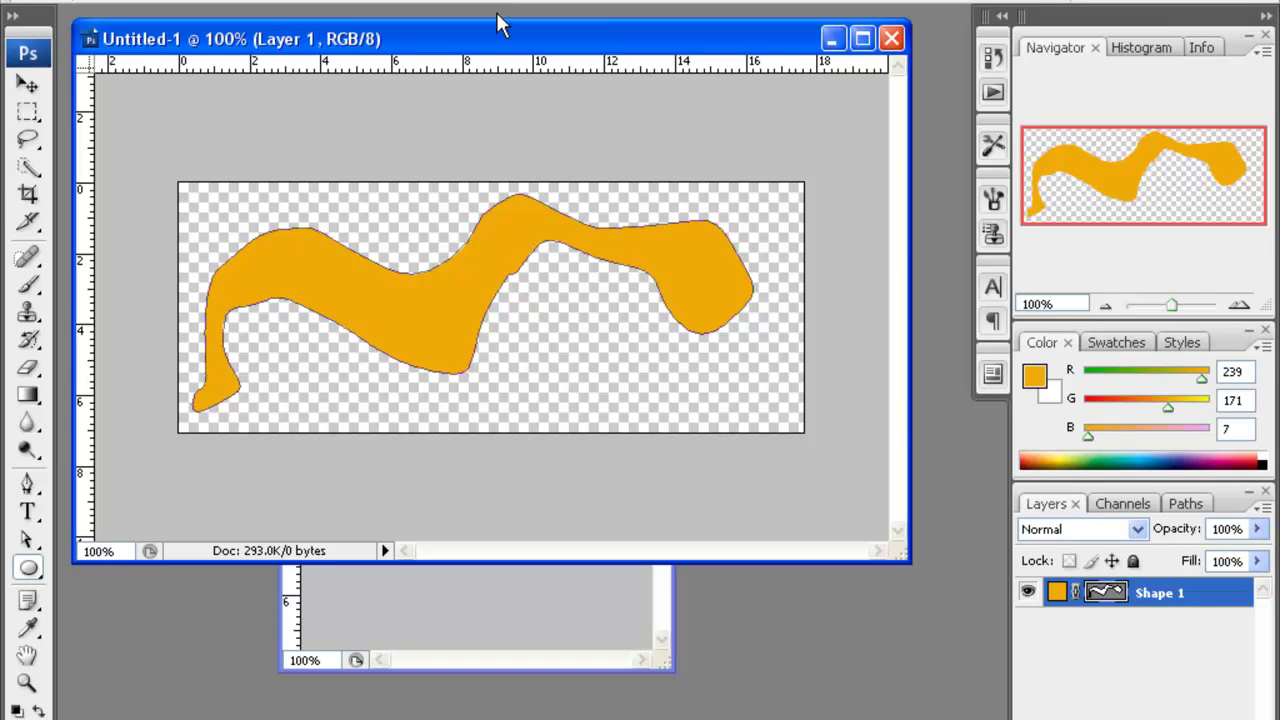
mouse_move(276, 257)
mouse_down()
mouse_move(310, 286)
mouse_move(383, 301)
mouse_move(391, 318)
mouse_up()
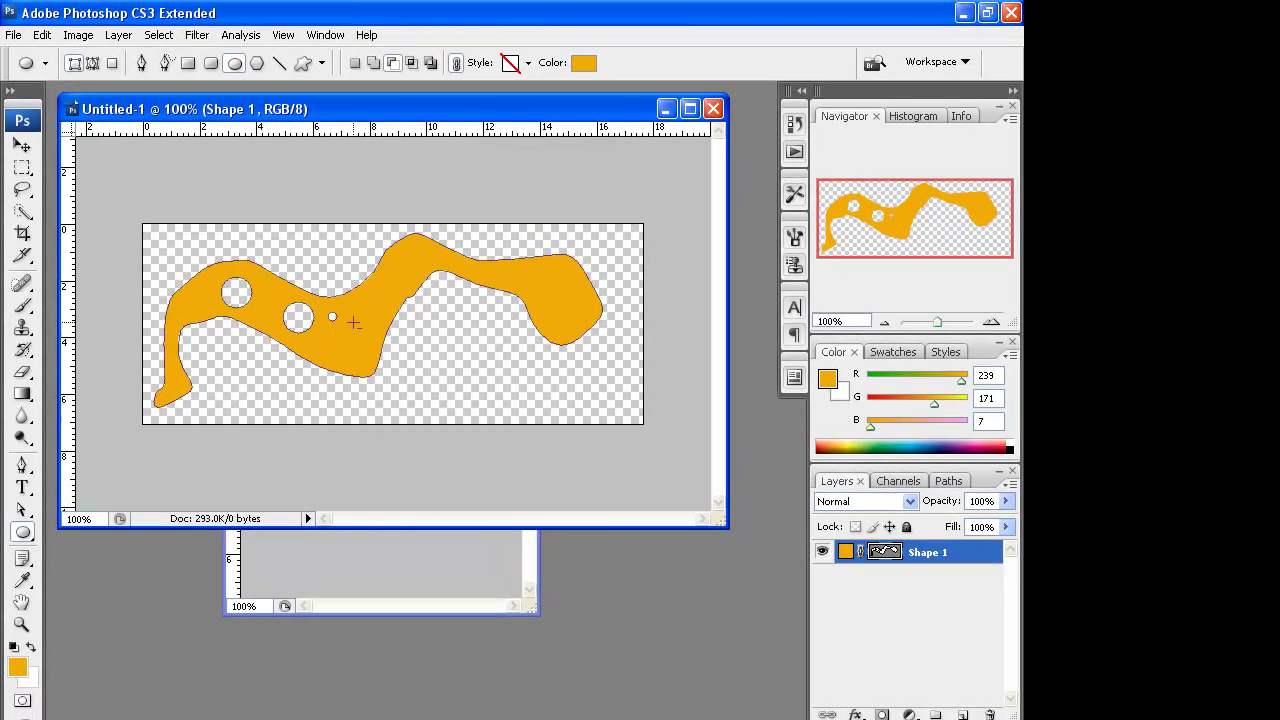
drag(365, 372, 366, 373)
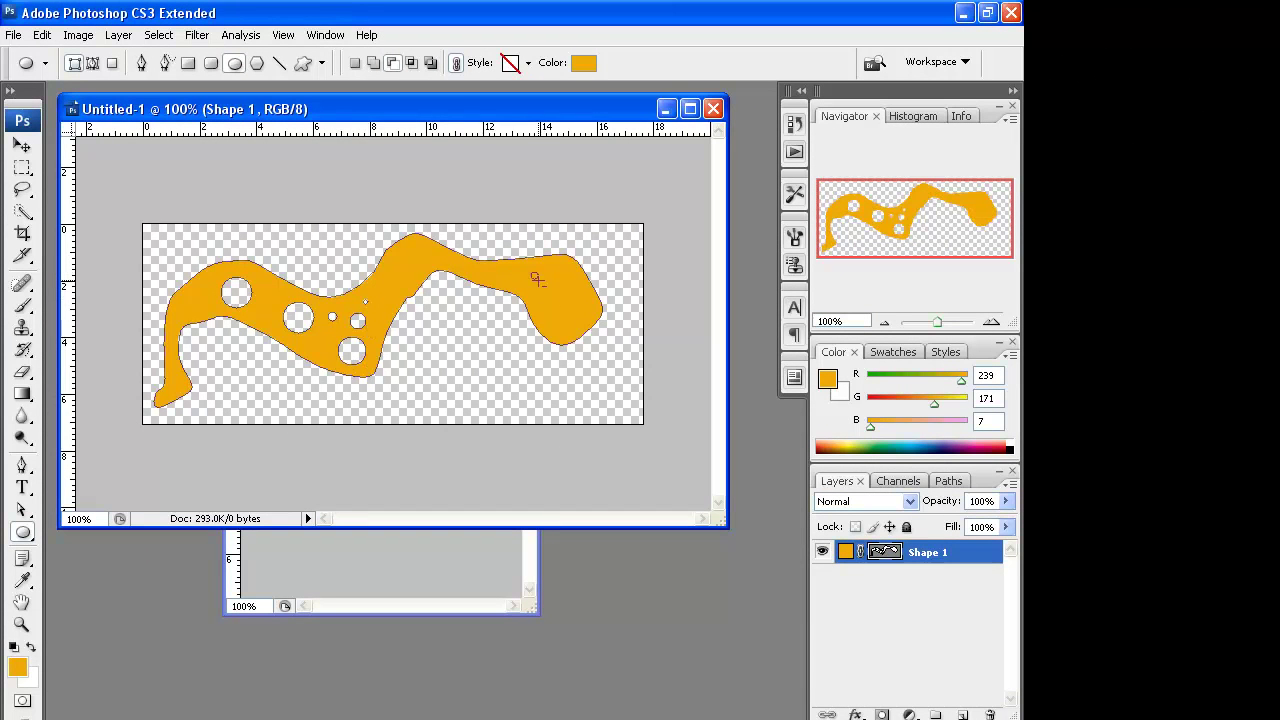
drag(532, 273, 567, 309)
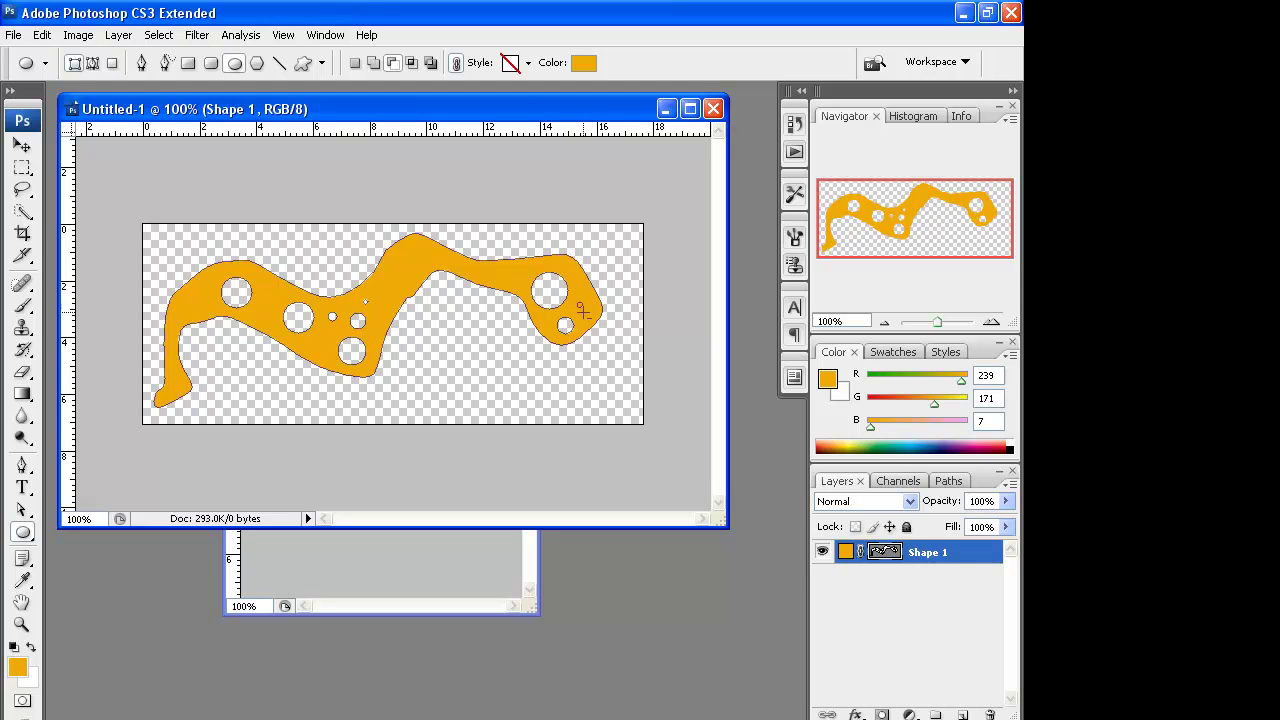
drag(402, 259, 420, 275)
Try the pale blue gradient style on the wavy shape, then apply the beveled blue, red and yellow gradient style.
click(529, 64)
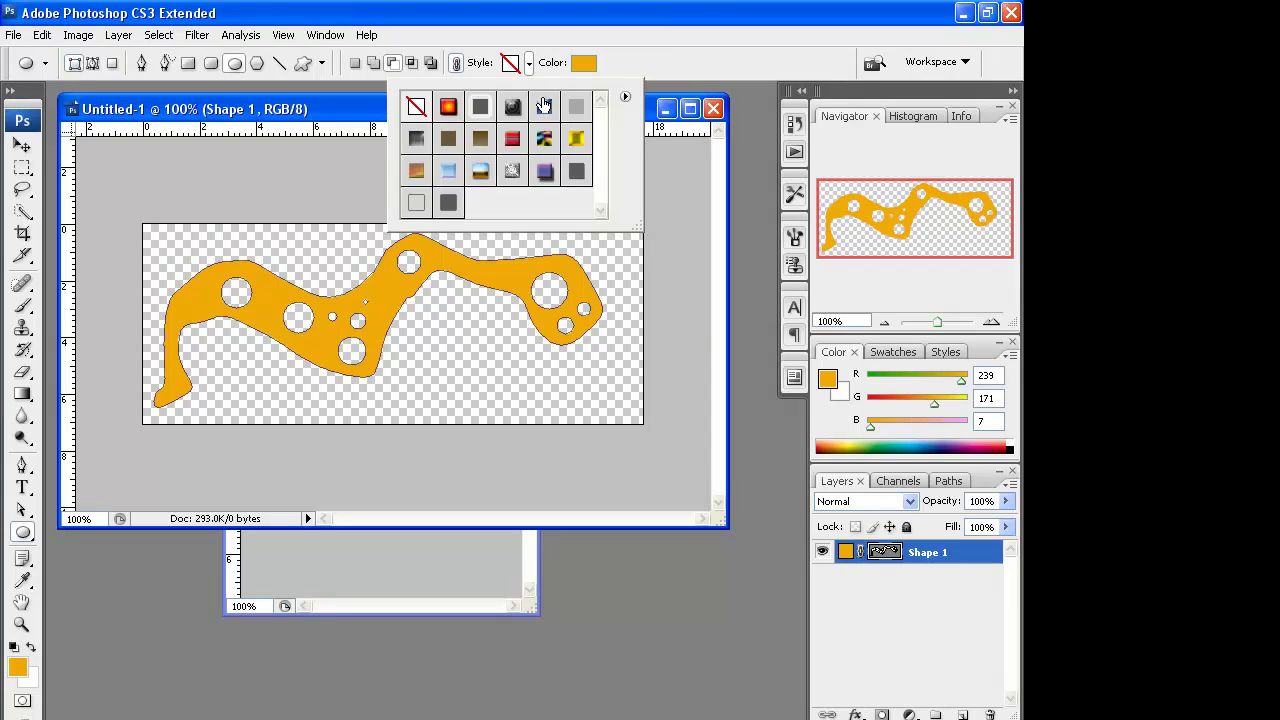
click(450, 108)
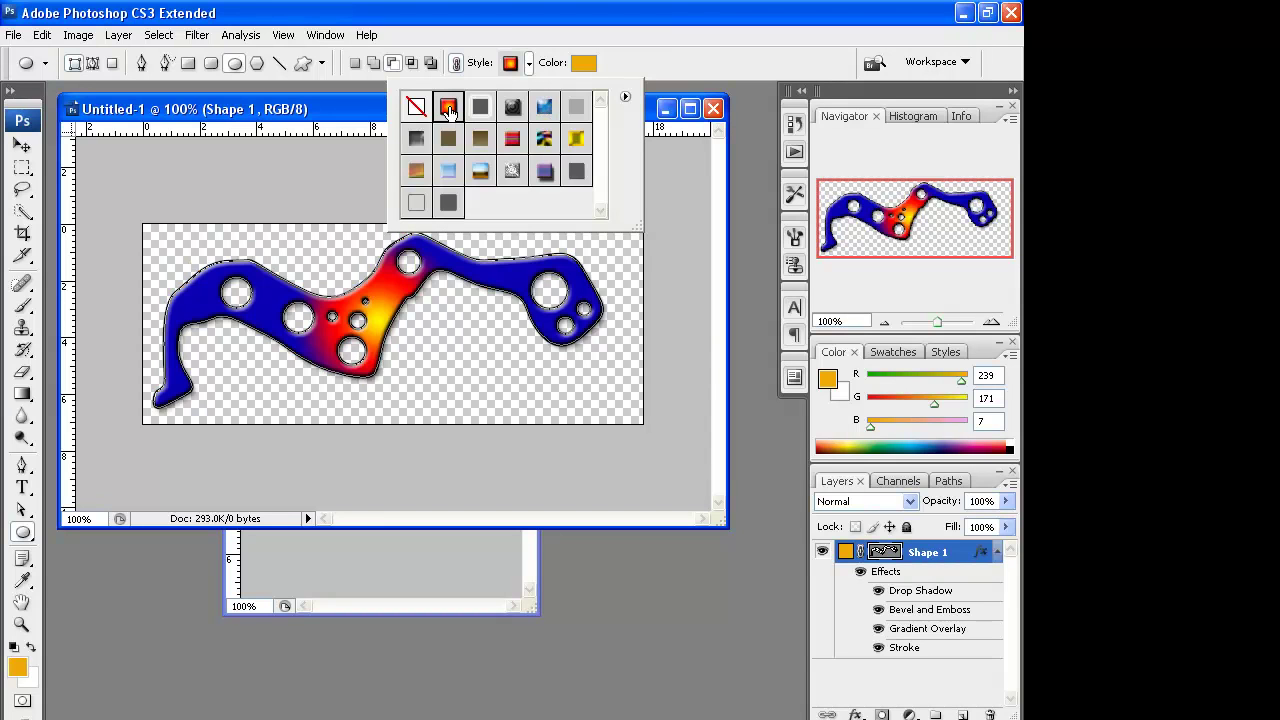
click(448, 170)
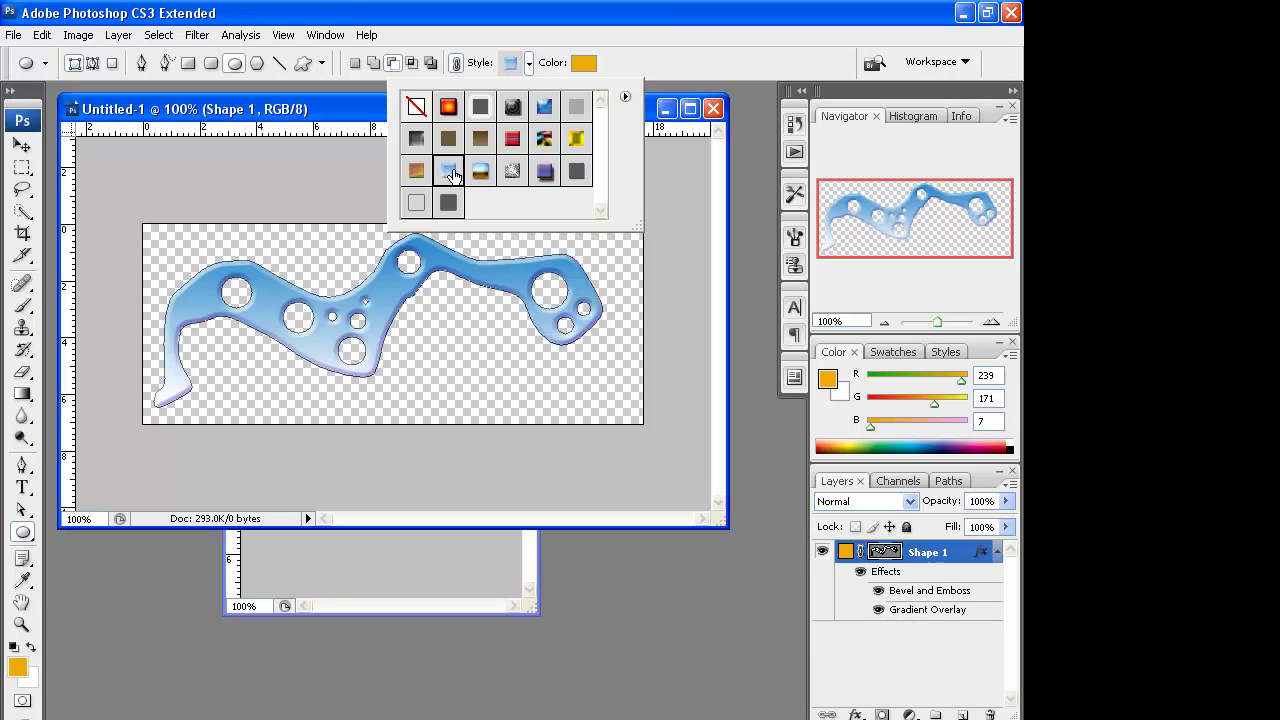
click(449, 108)
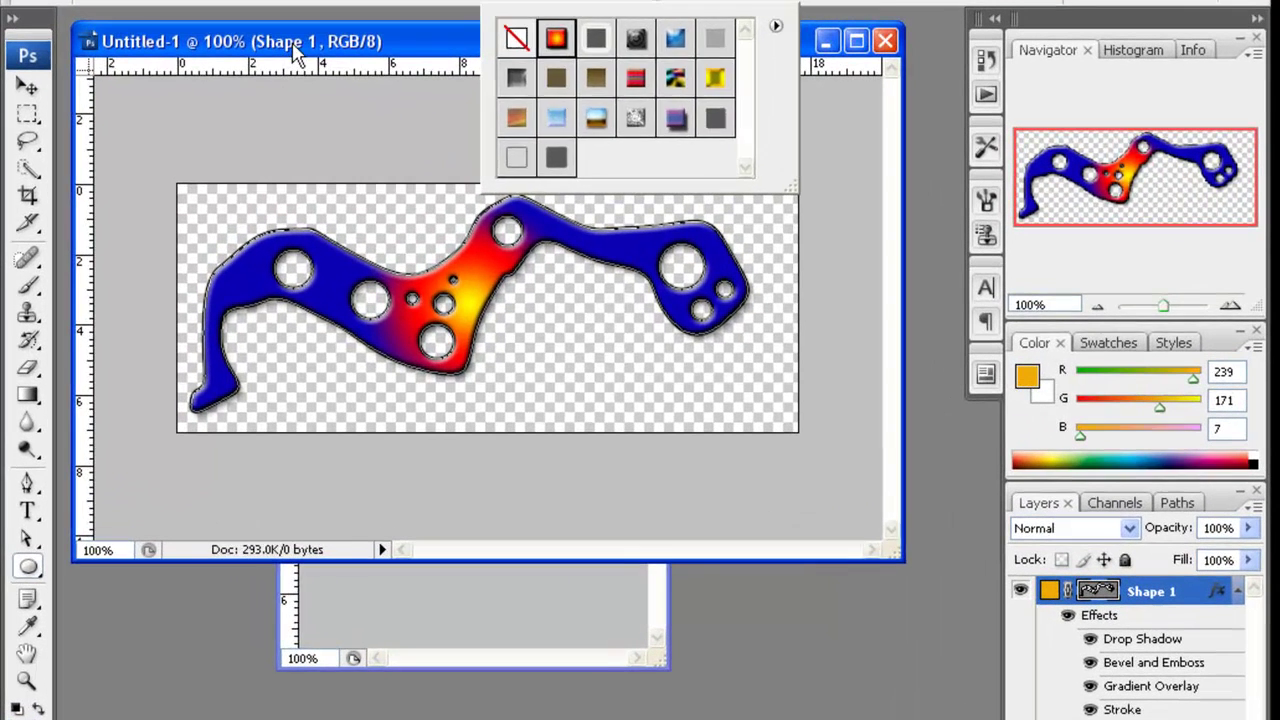
click(235, 111)
Set the canvas width to 16.5 cm, anchored at the middle of the left edge, and nudge the shape slightly upward.
click(28, 83)
drag(486, 337, 480, 338)
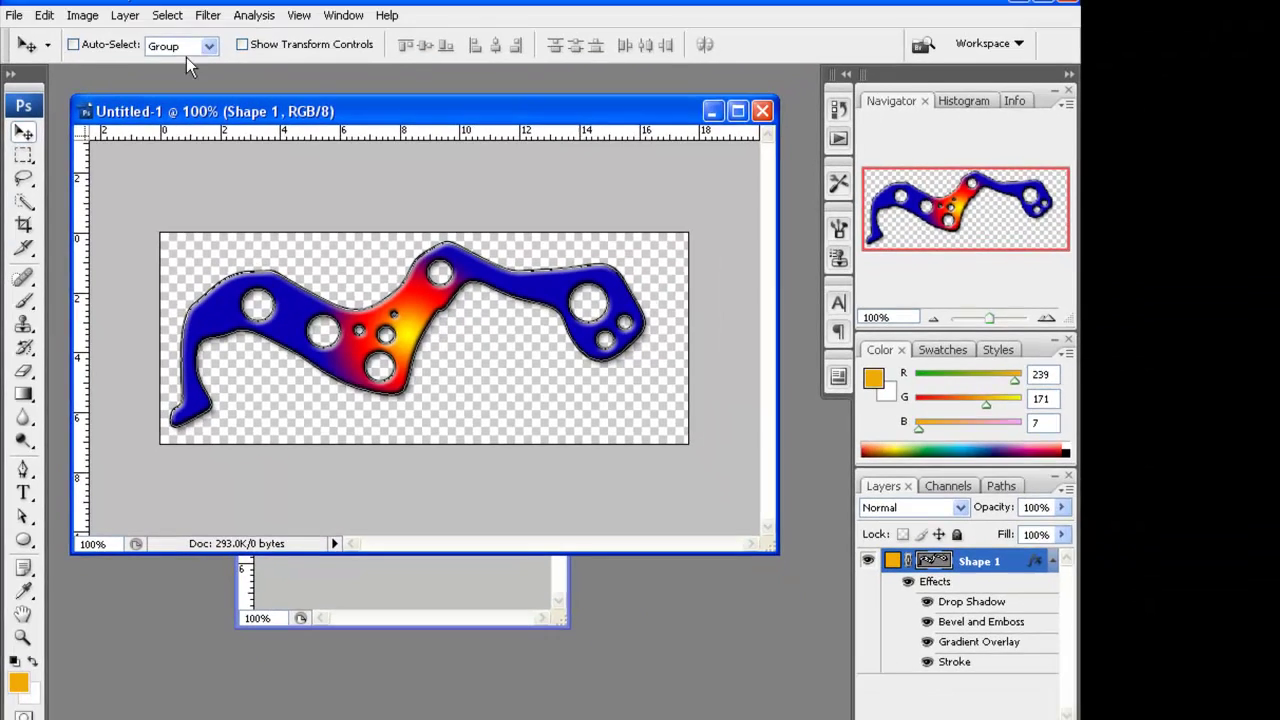
click(78, 35)
click(107, 187)
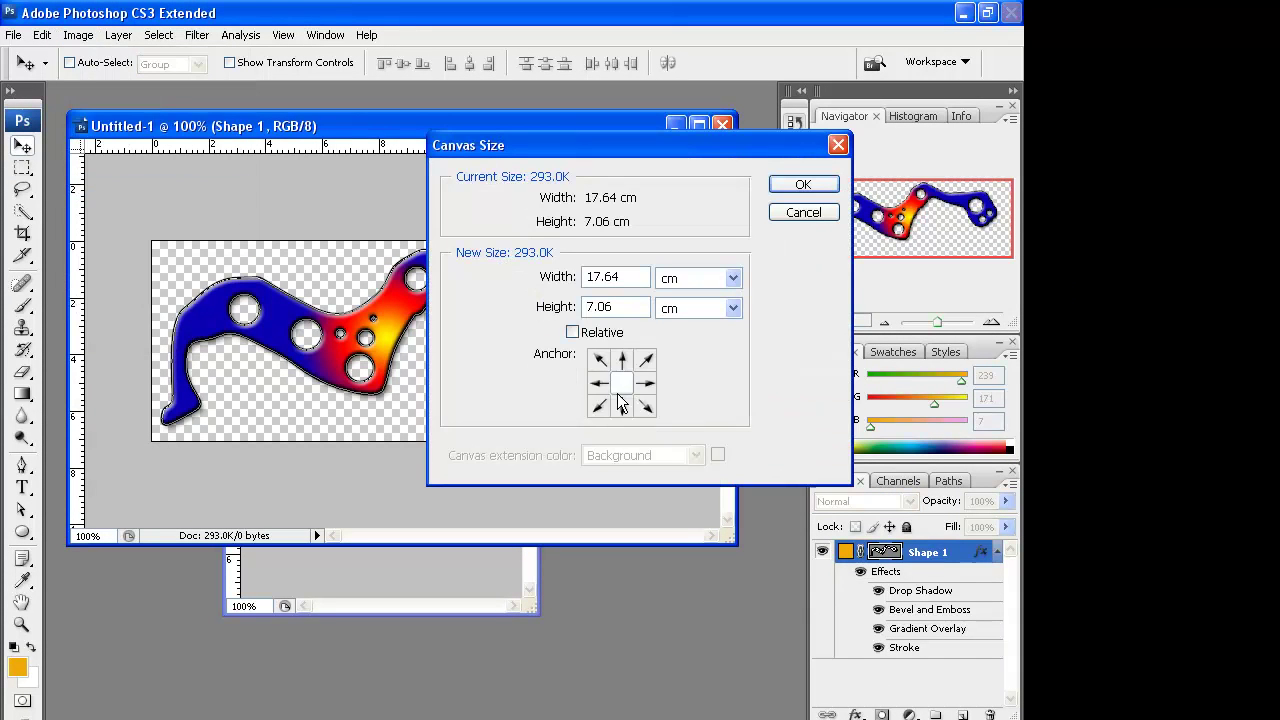
click(604, 384)
drag(638, 147, 622, 244)
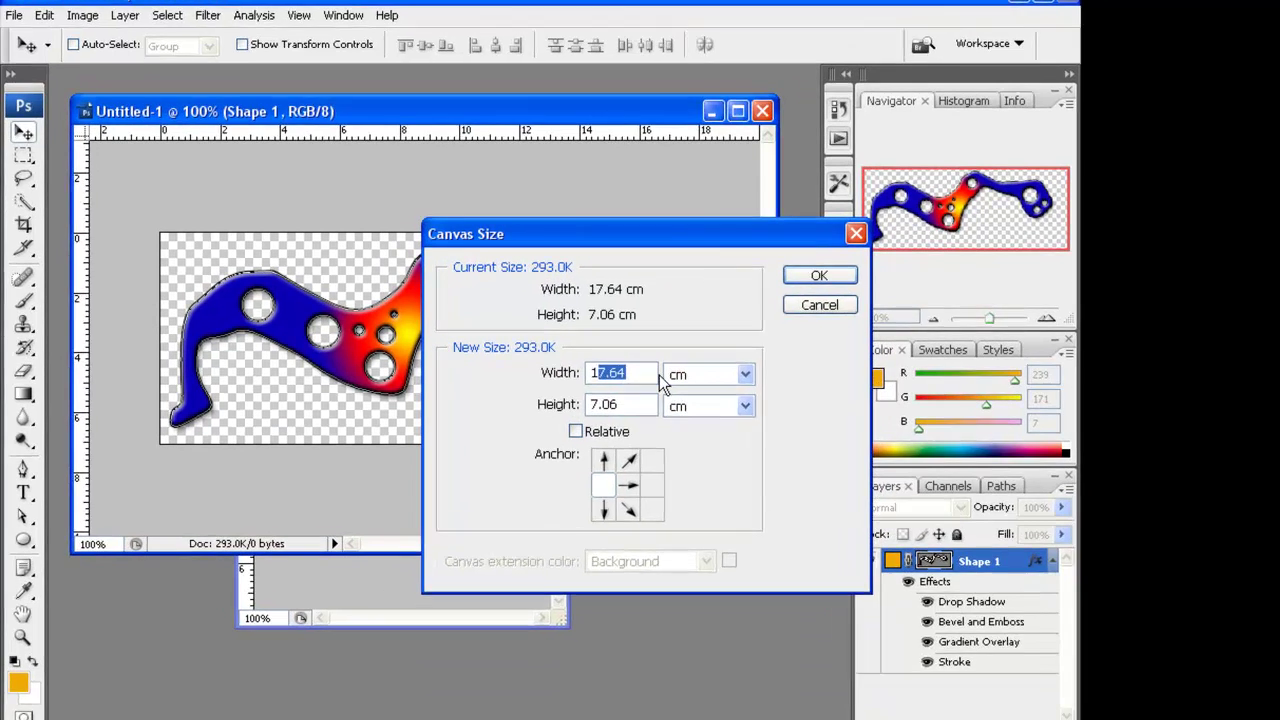
text(6.5)
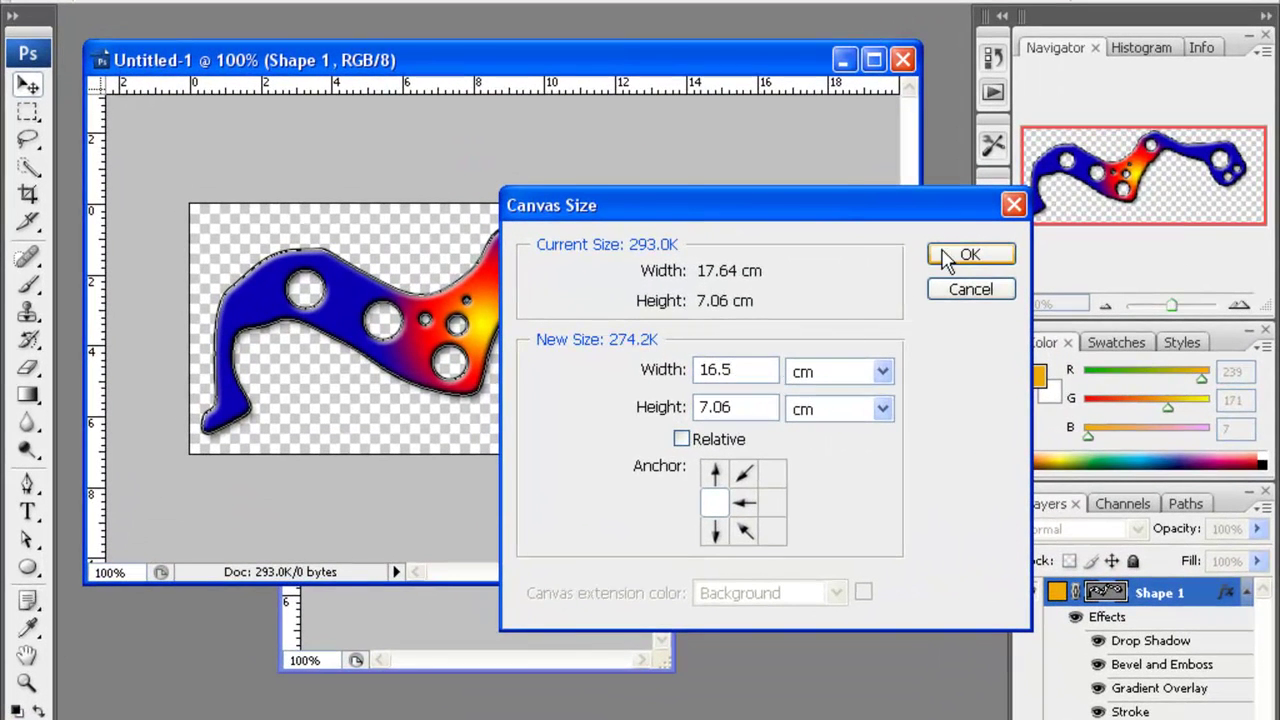
click(942, 257)
click(591, 281)
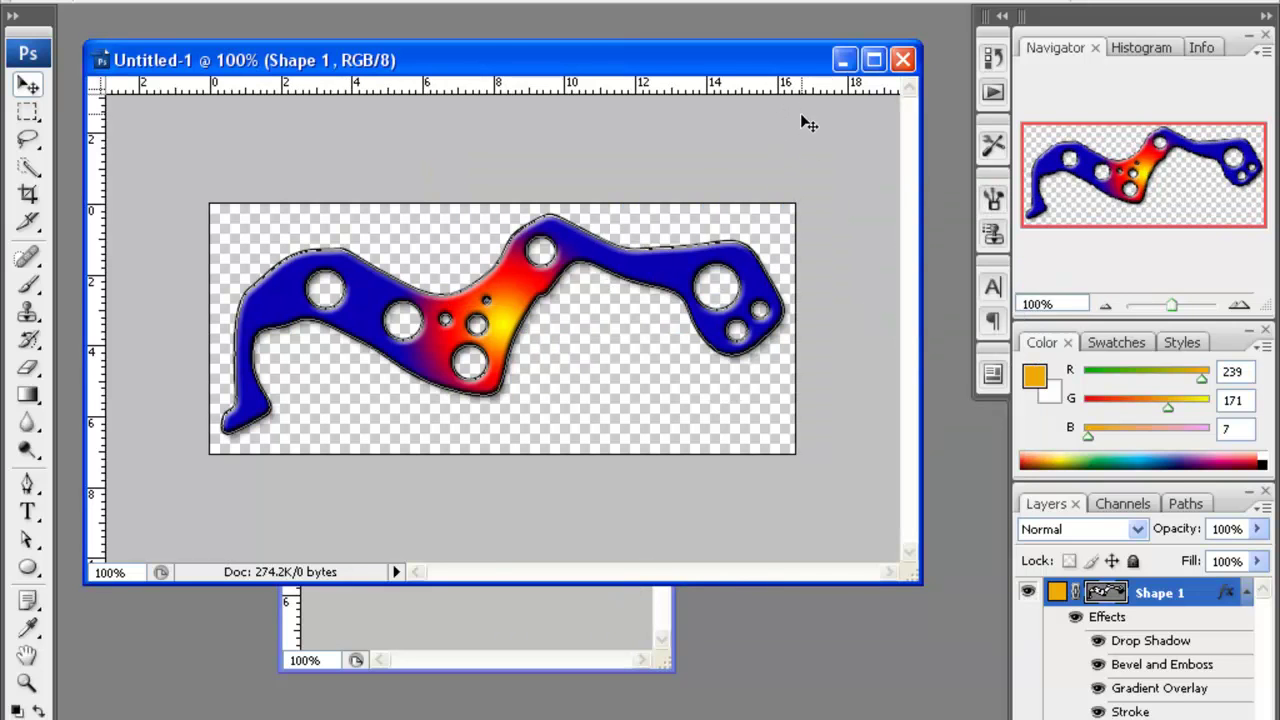
mouse_move(495, 337)
mouse_down()
mouse_move(491, 323)
mouse_move(494, 334)
mouse_up()
Save the wavy shape document in PNG format as banner.png with no interlacing.
click(15, 2)
click(60, 209)
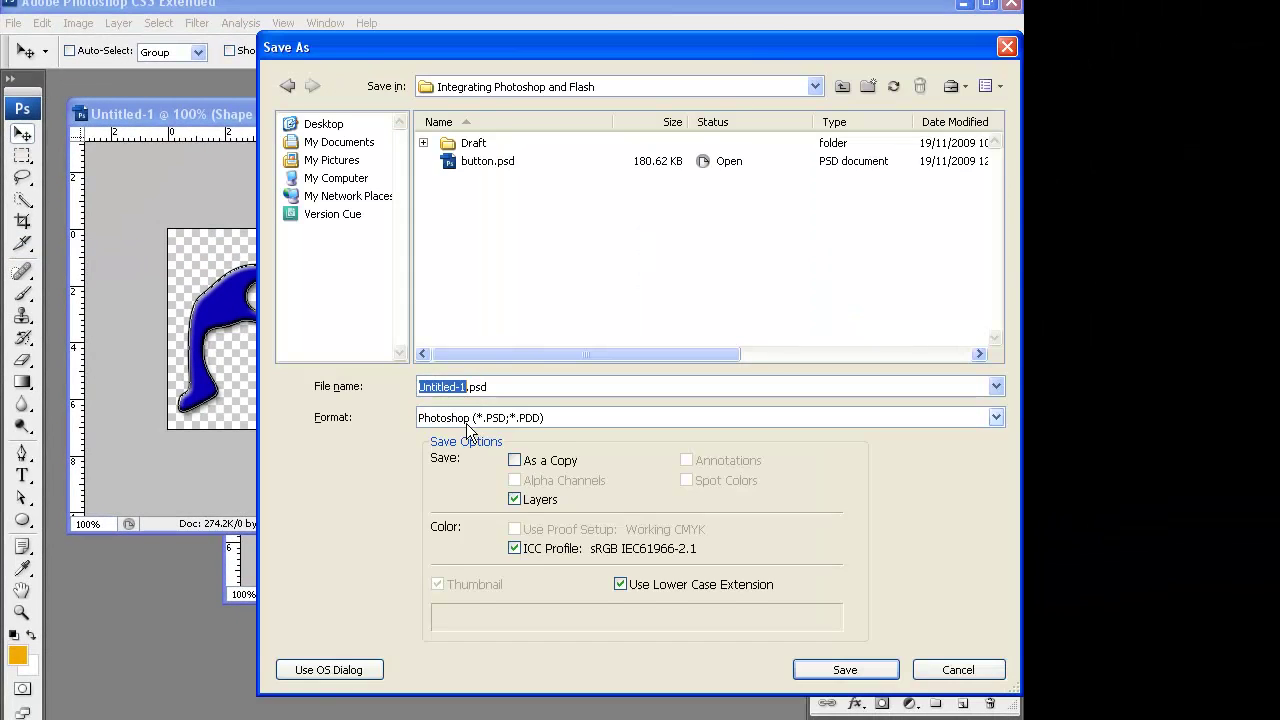
click(467, 423)
scroll(486, 530, down, 1)
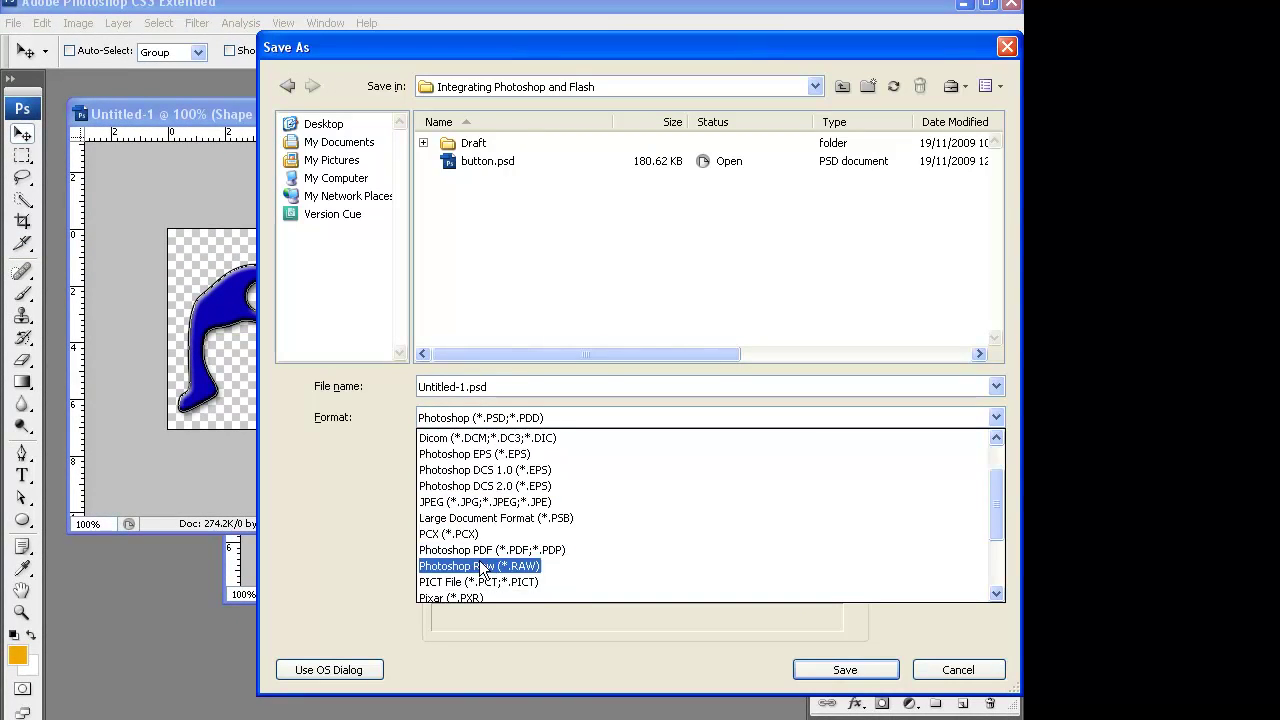
scroll(486, 552, down, 2)
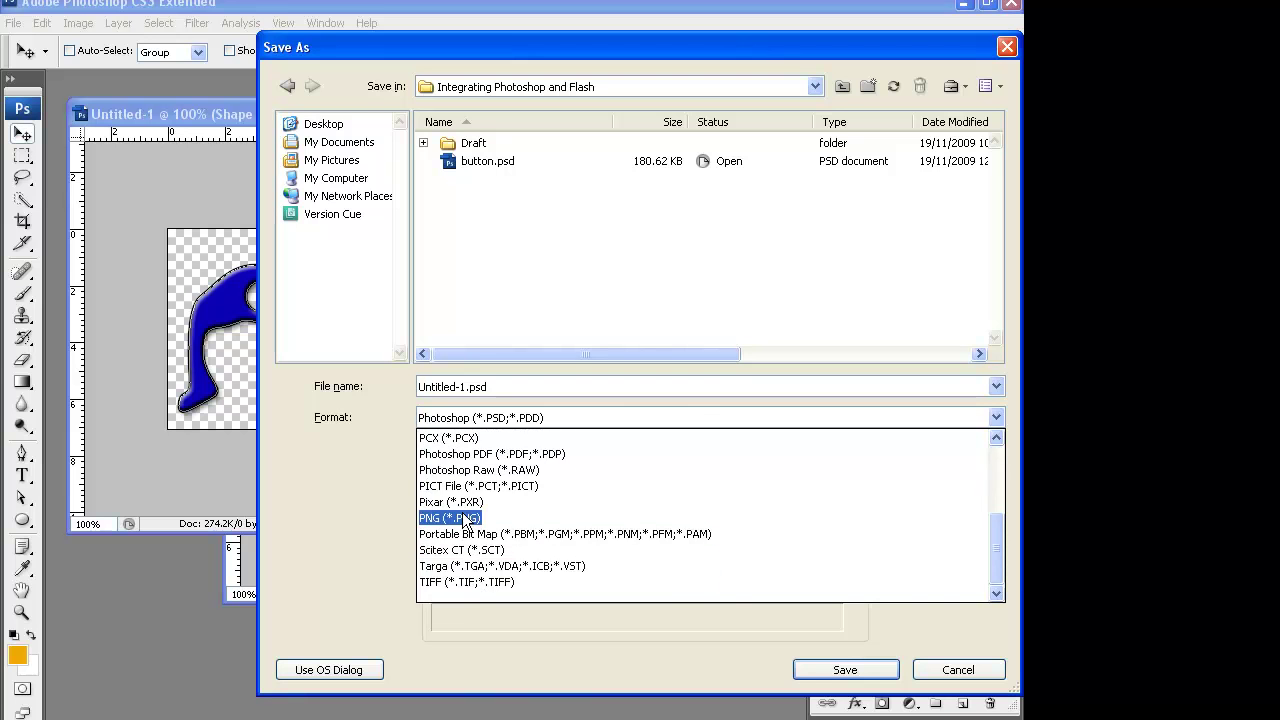
click(465, 519)
text(banner.png)
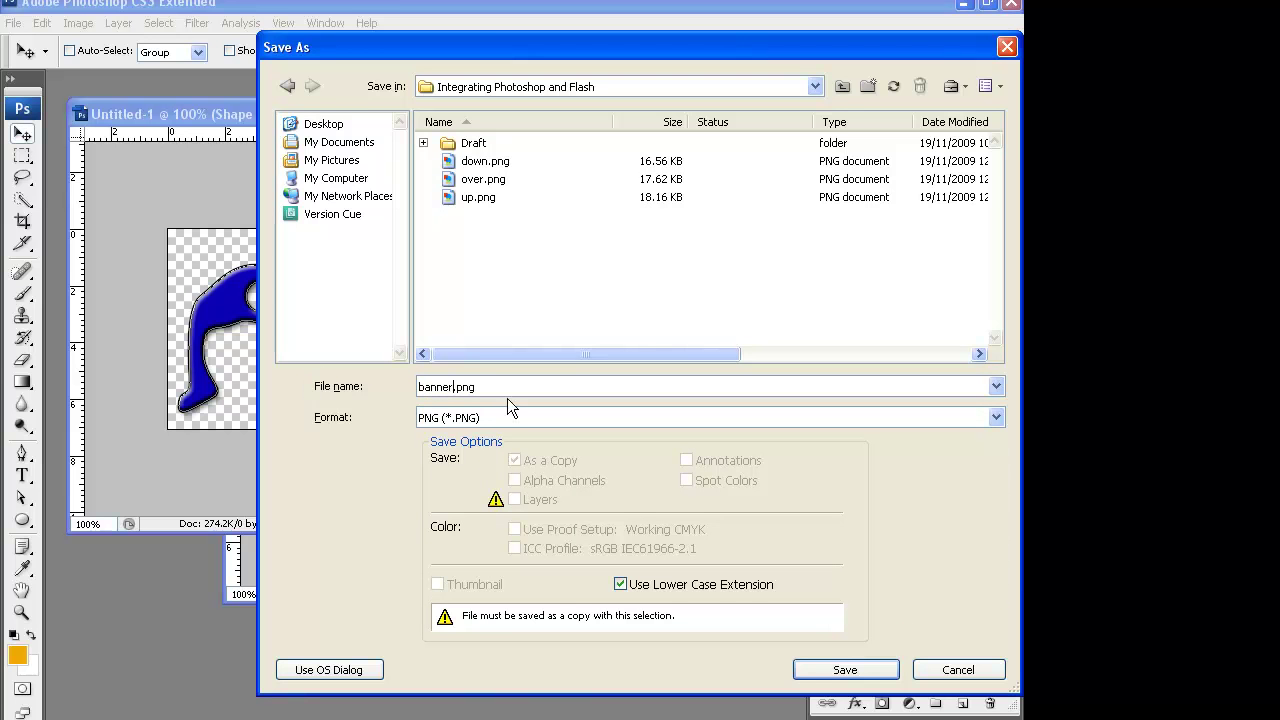
click(845, 669)
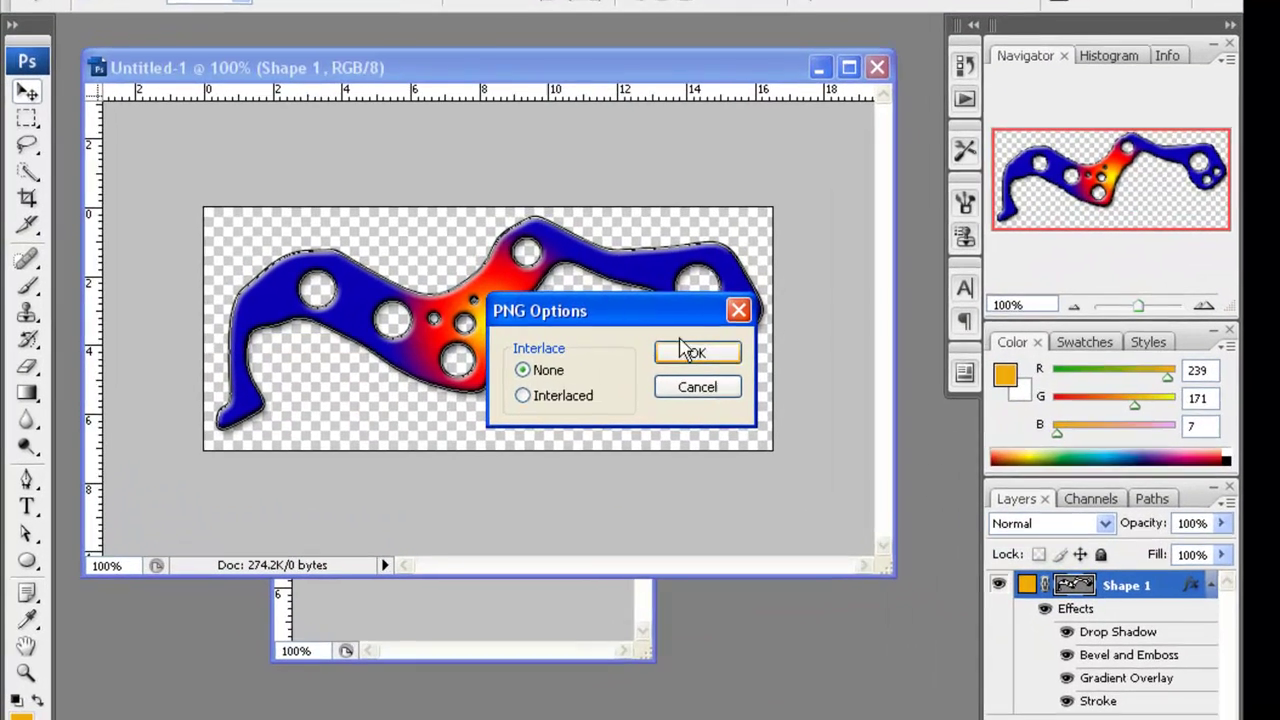
click(690, 352)
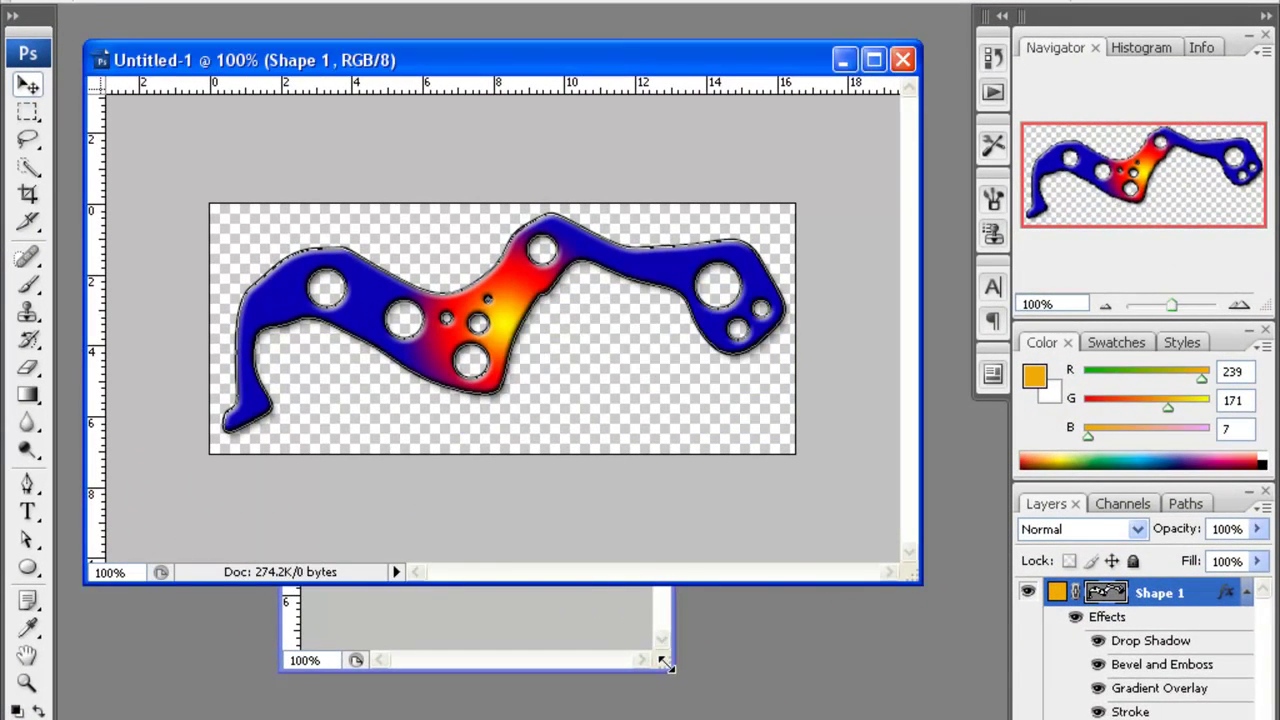
Bring the button.psd window in front of the wavy shape document and switch to Adobe Flash.
click(665, 665)
drag(557, 226, 485, 300)
key(alt+Tab)
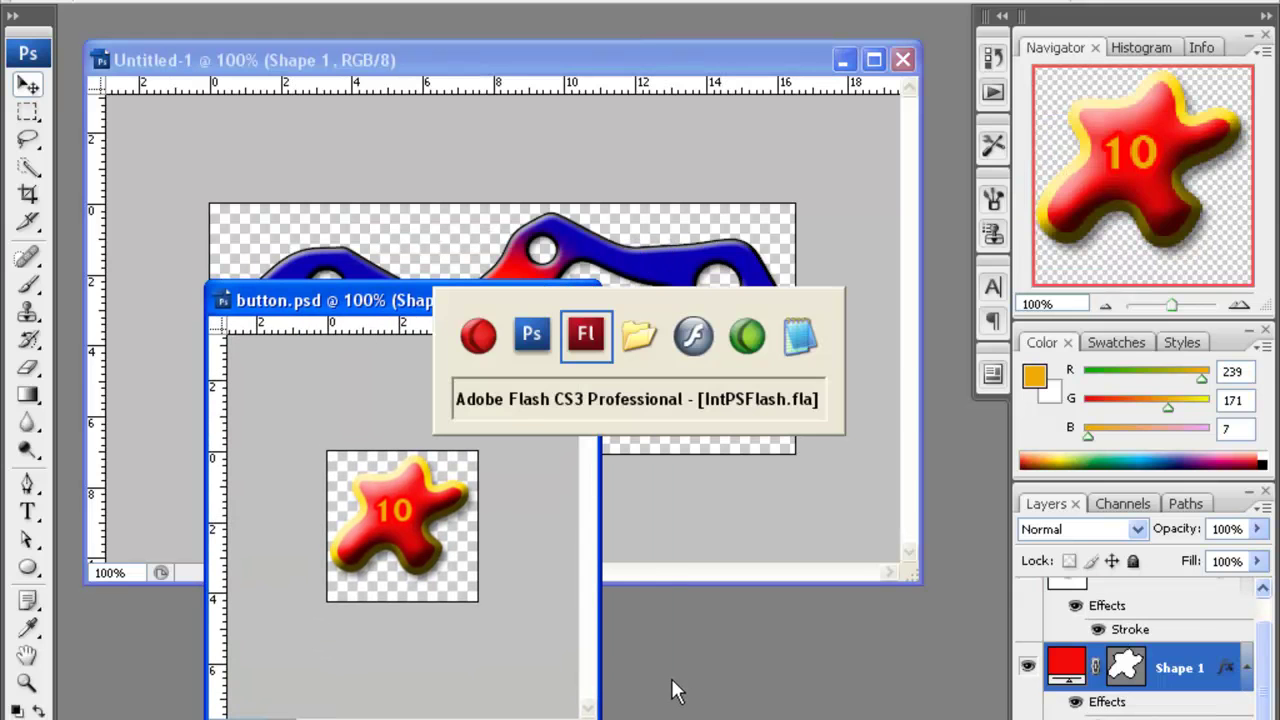
Import banner.png, down.png, over.png and up.png into the library of IntPSFlash.fla.
click(52, 8)
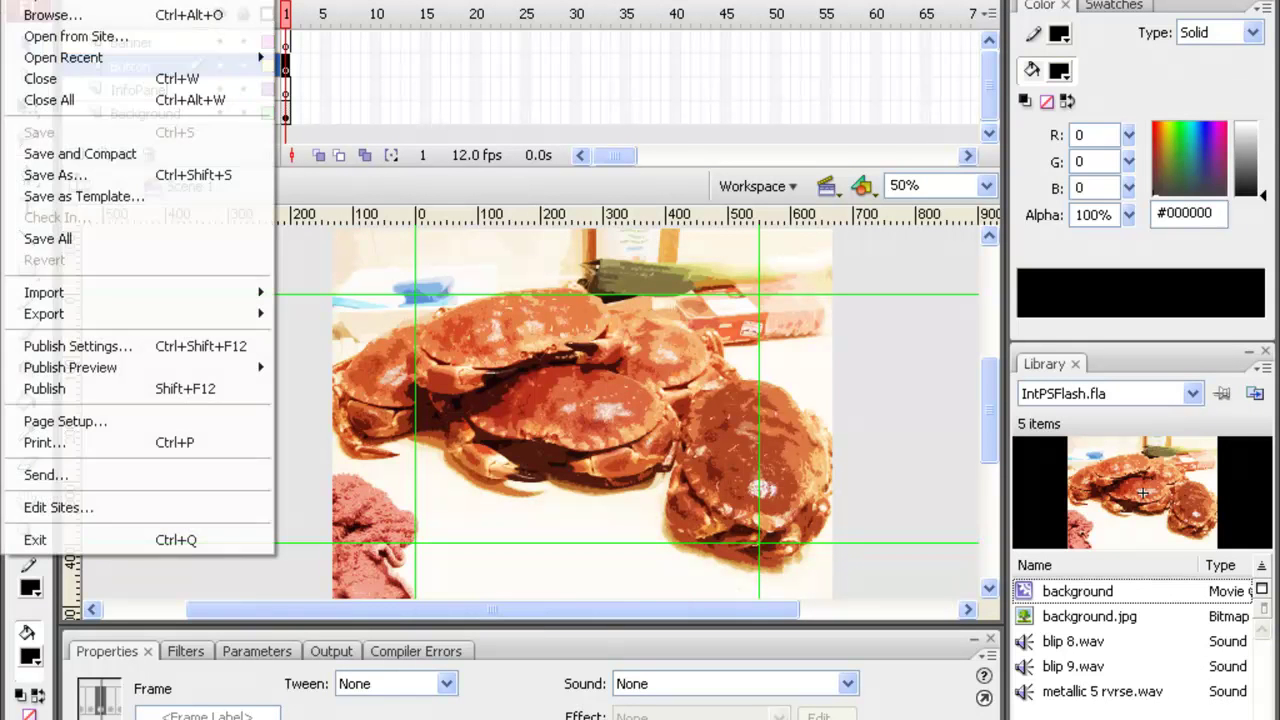
mouse_move(80, 292)
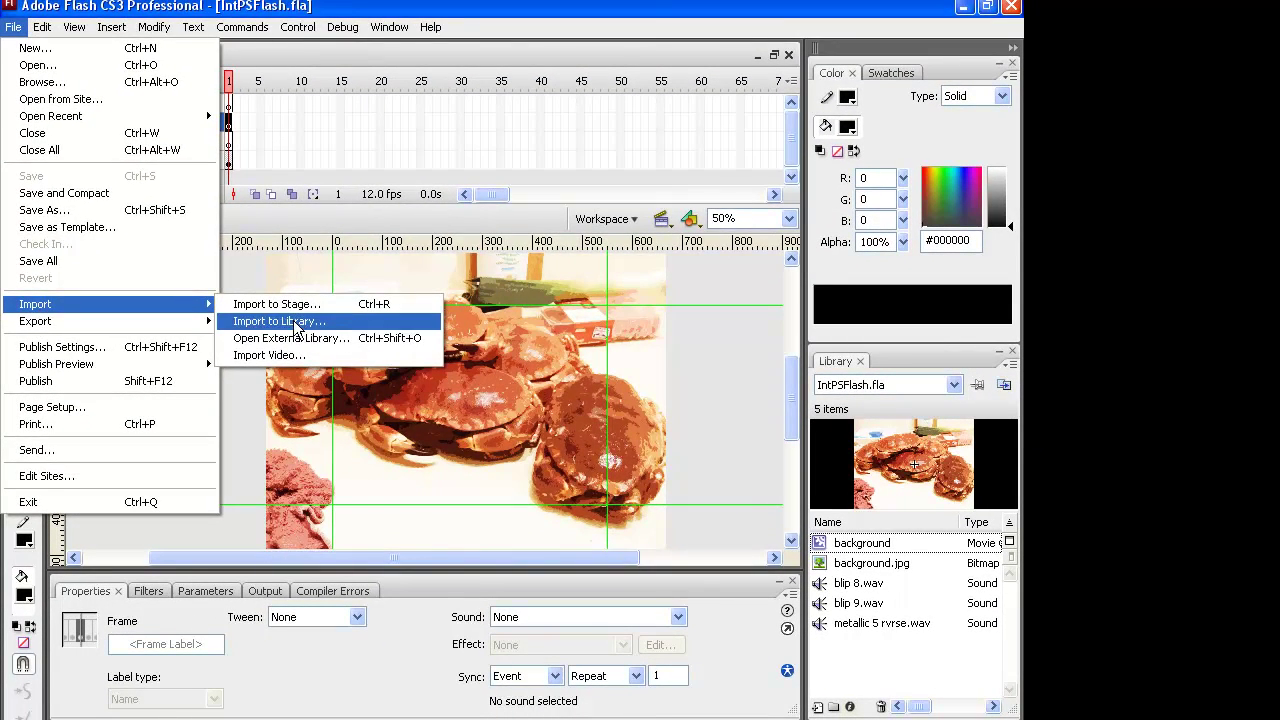
click(294, 320)
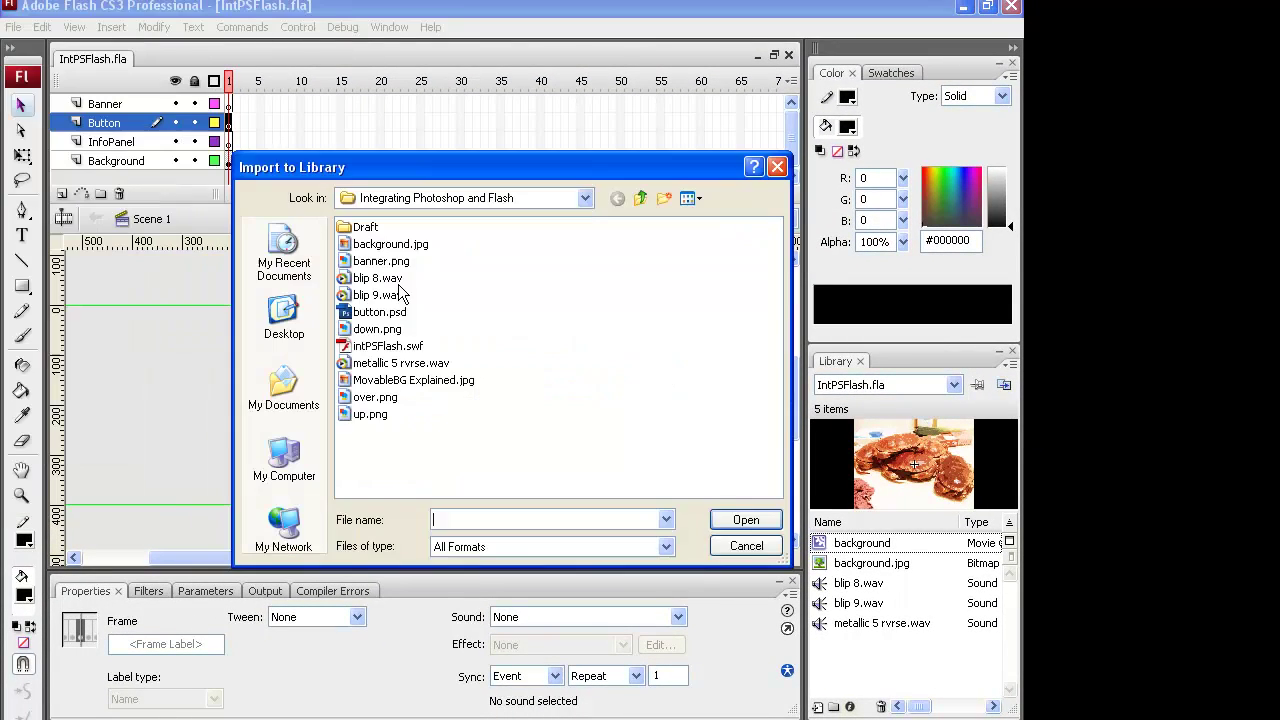
click(381, 262)
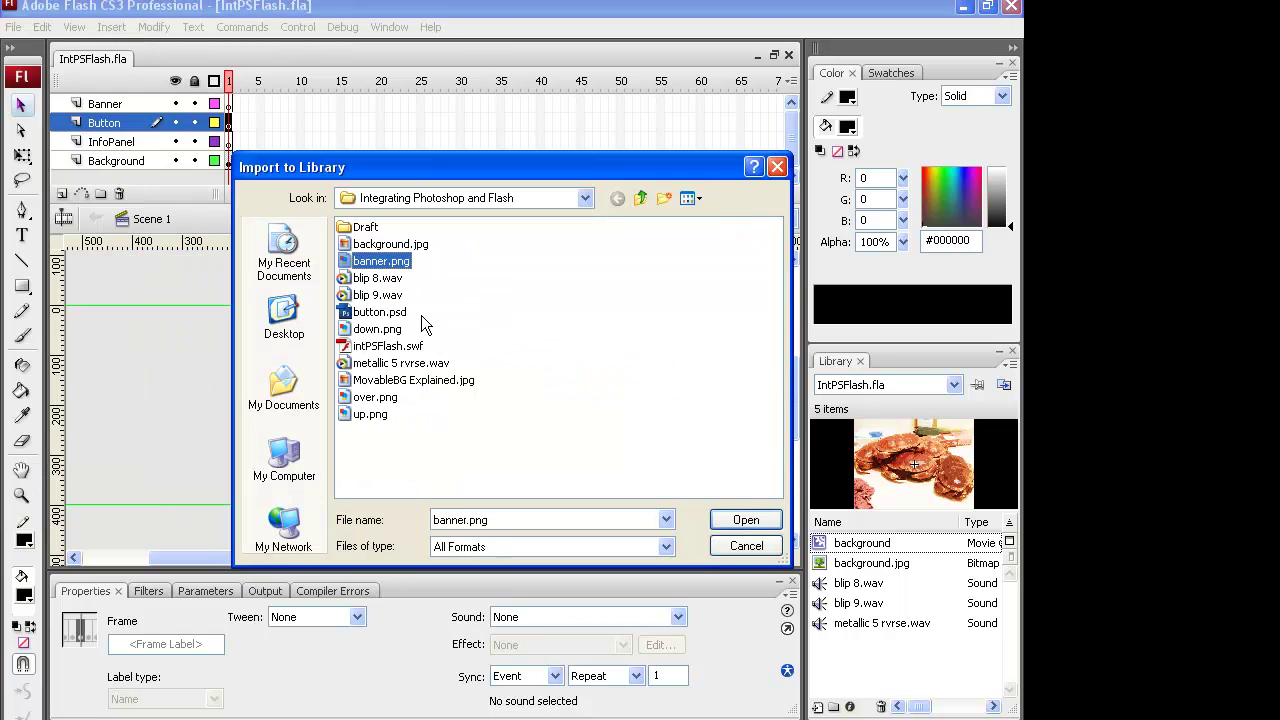
ctrl+click(385, 331)
ctrl+click(375, 397)
ctrl+click(372, 414)
click(743, 520)
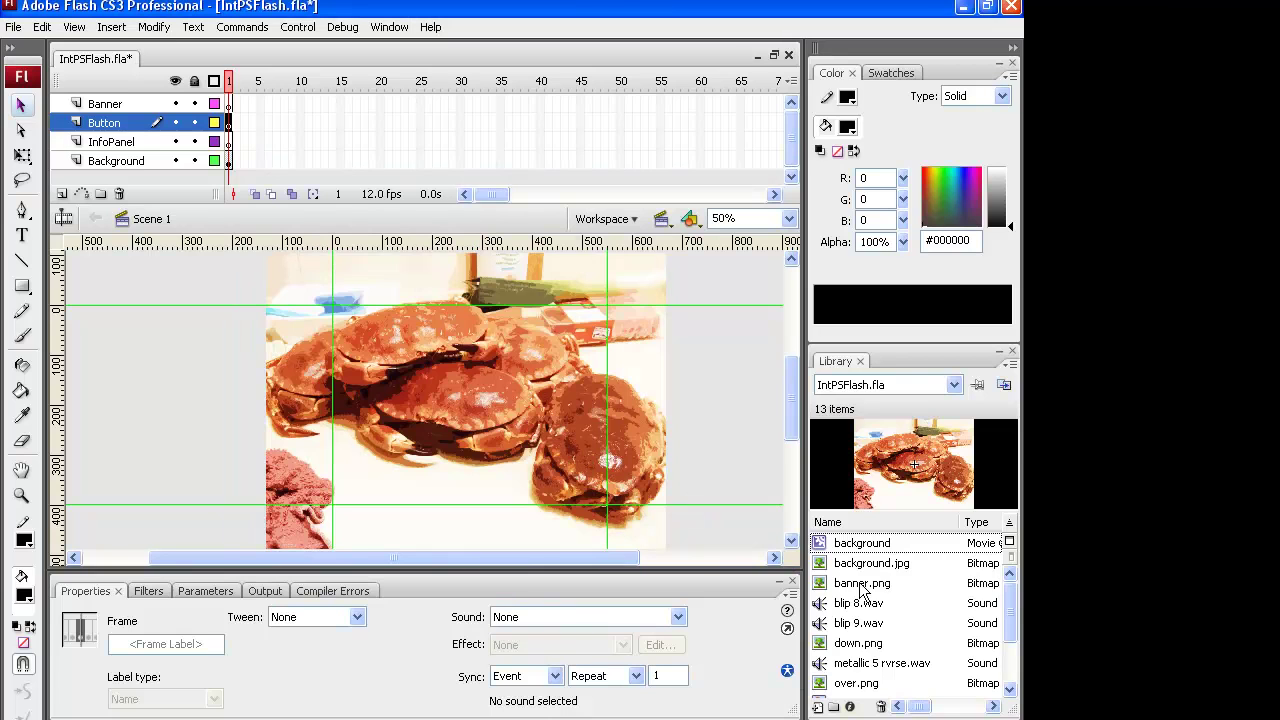
Place banner.png from the library on the Banner layer, over the upper part of the stage.
click(861, 587)
click(105, 103)
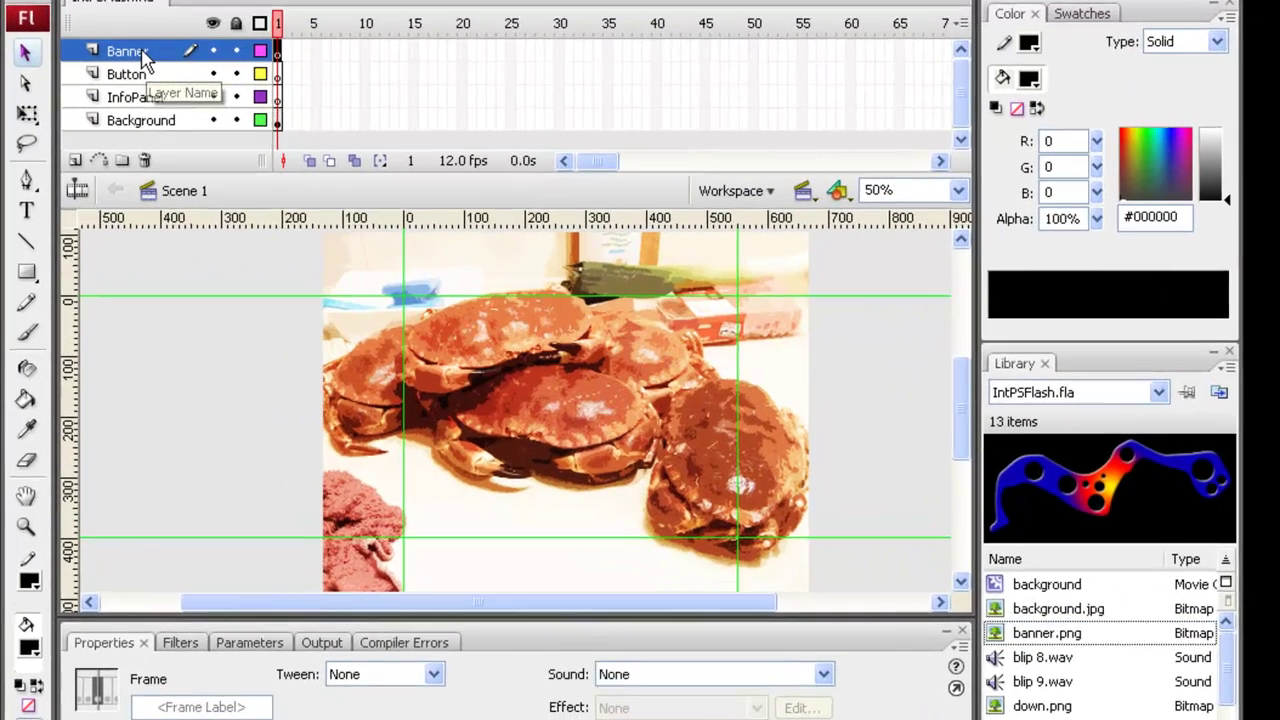
drag(1068, 645, 575, 380)
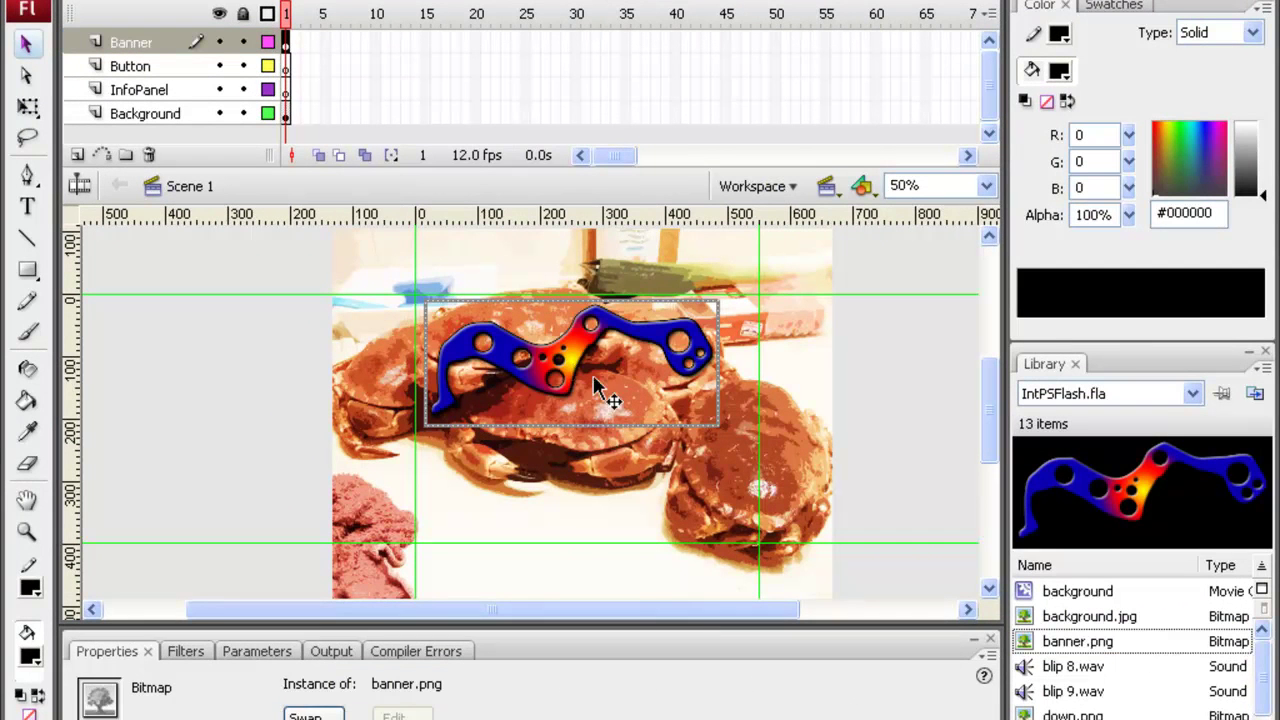
click(238, 364)
Nudge the banner image slightly up and to the left, then deselect it.
click(562, 378)
key(Up)
key(Left)
key(Left)
key(Left)
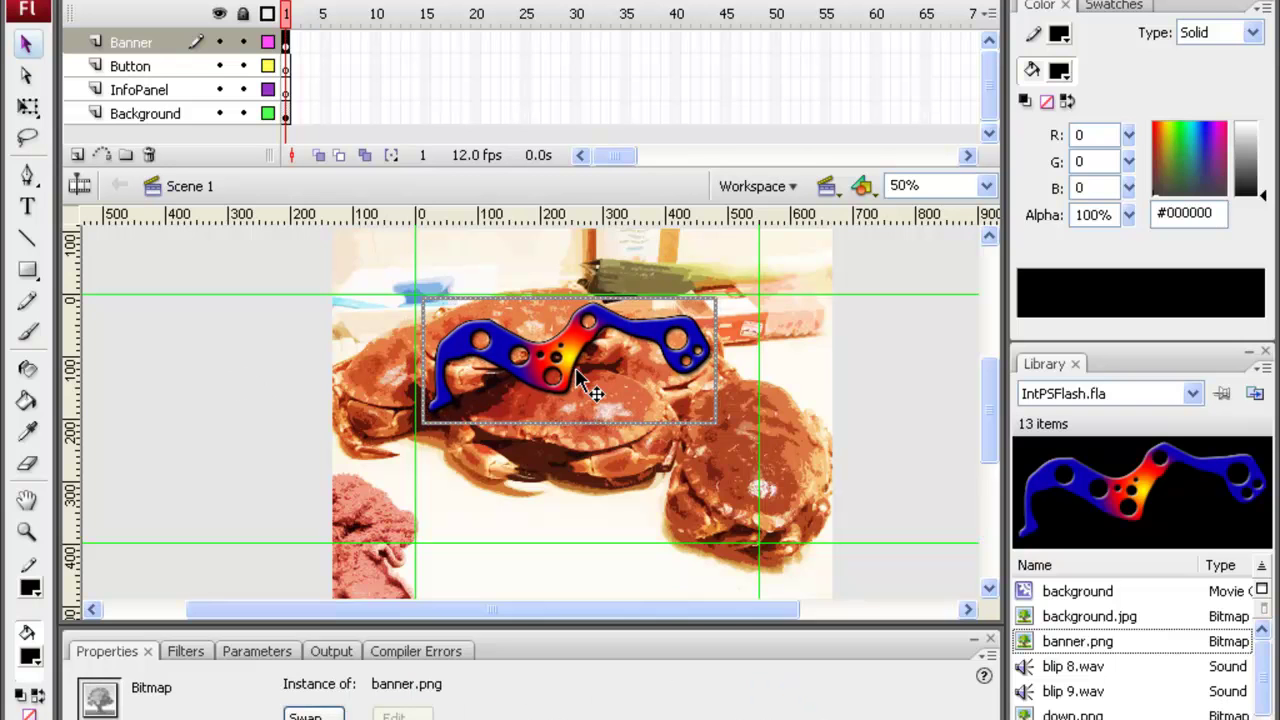
click(890, 368)
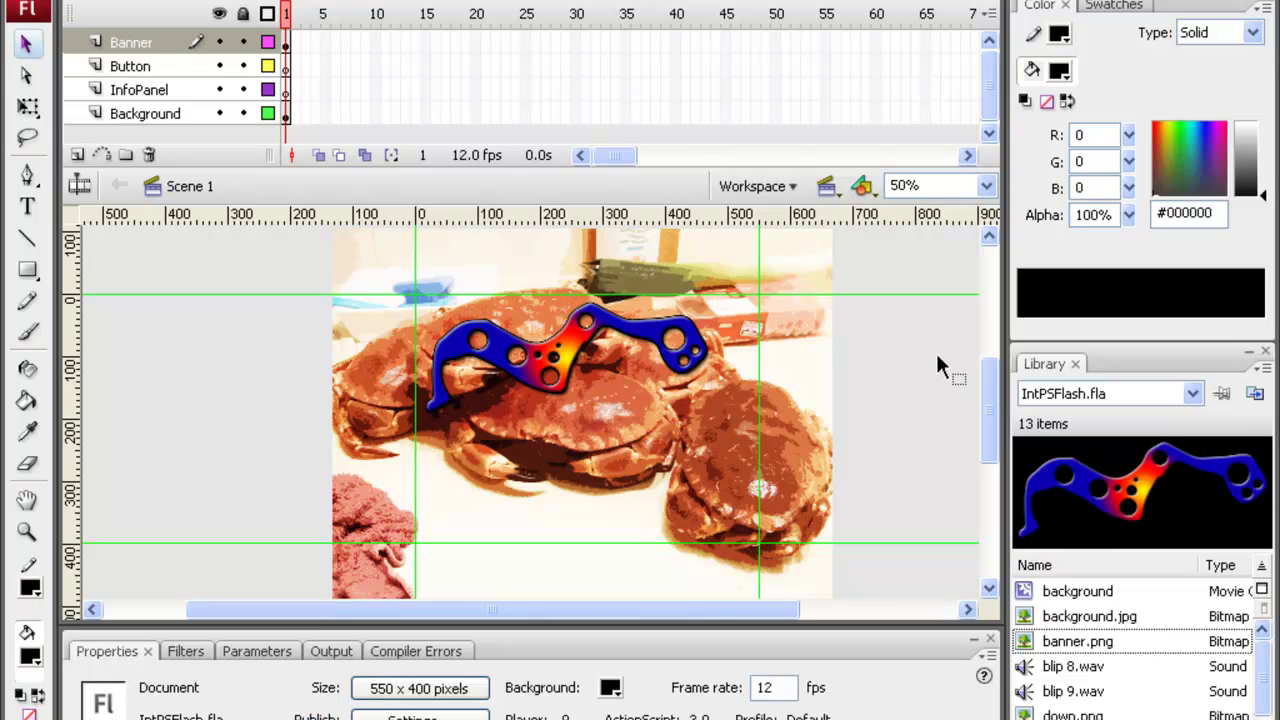
Place up.png from the library in the lower right area of the stage, below the banner image.
scroll(985, 385, up, 1)
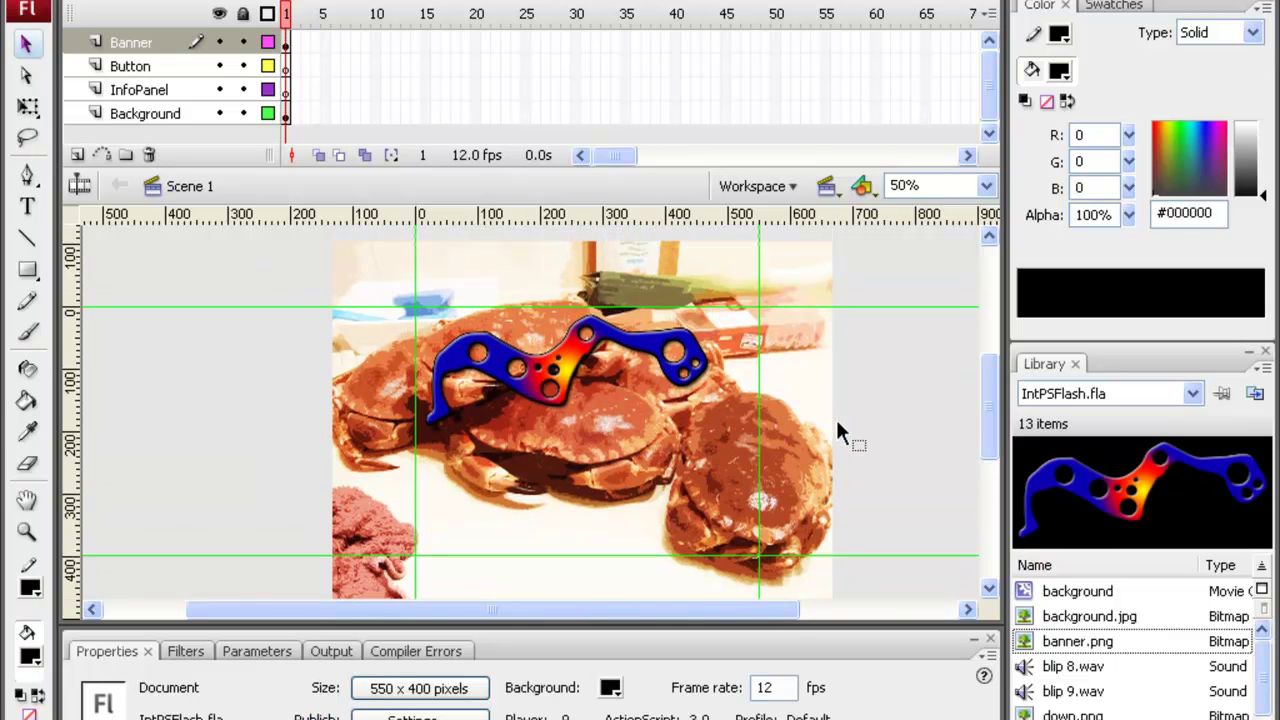
scroll(1140, 650, down, 2)
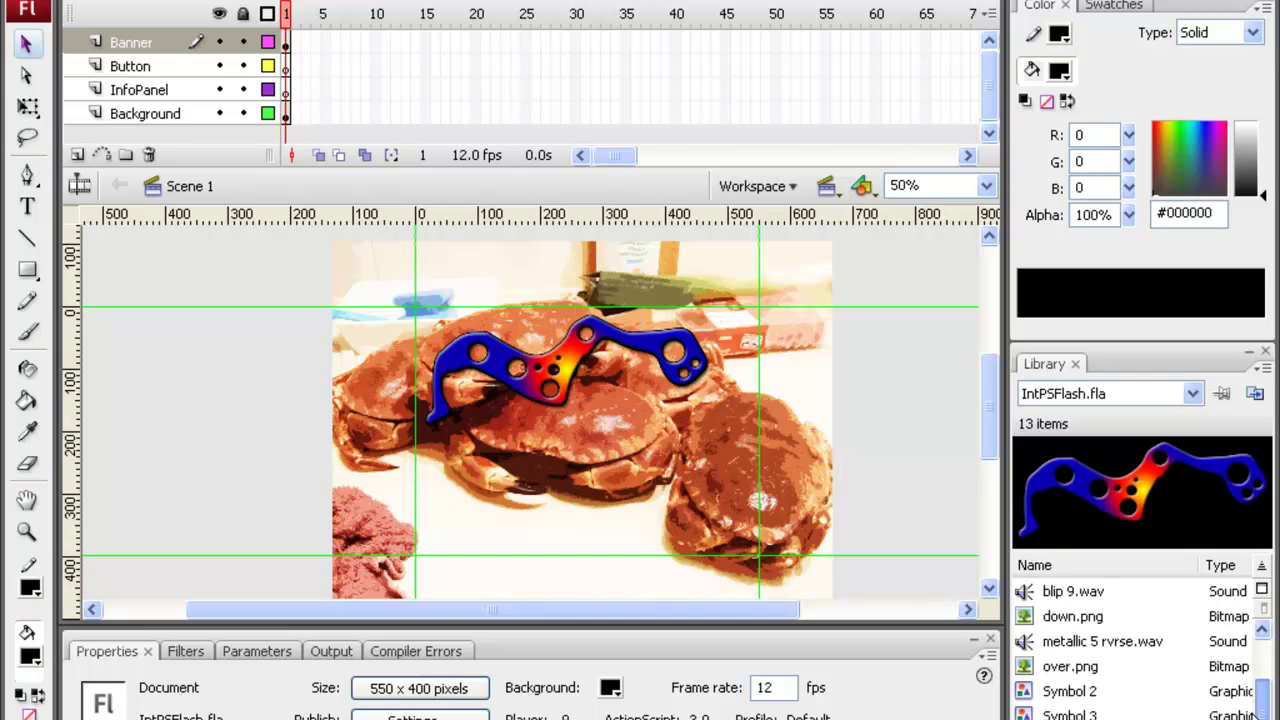
click(1075, 719)
drag(780, 590, 700, 505)
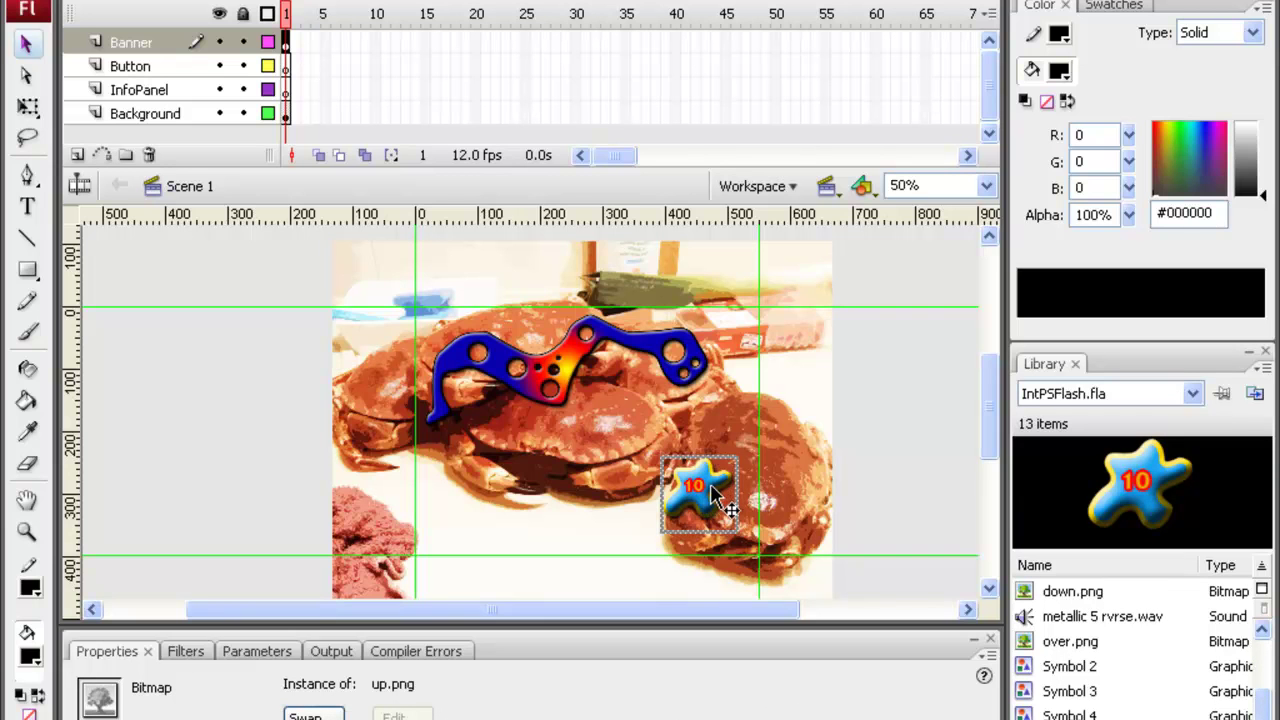
Convert the up.png image to a Button symbol named "button" with centre registration.
key(alt+m)
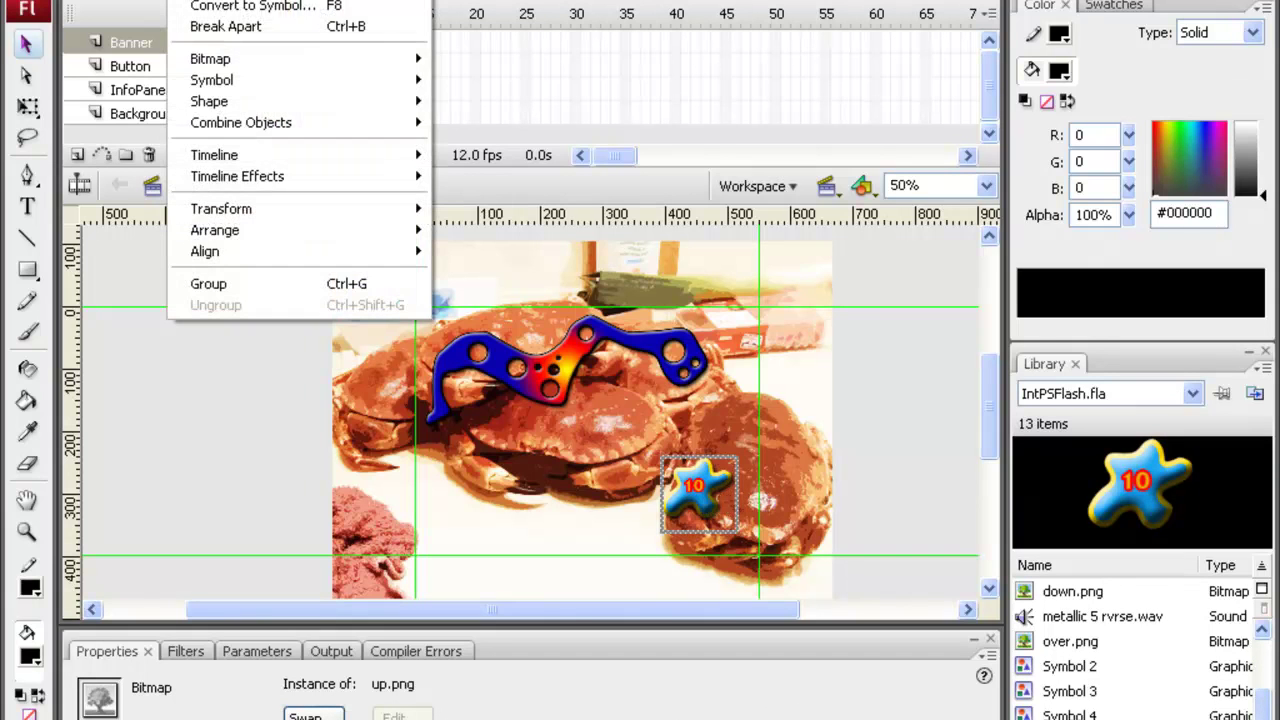
click(252, 6)
click(486, 174)
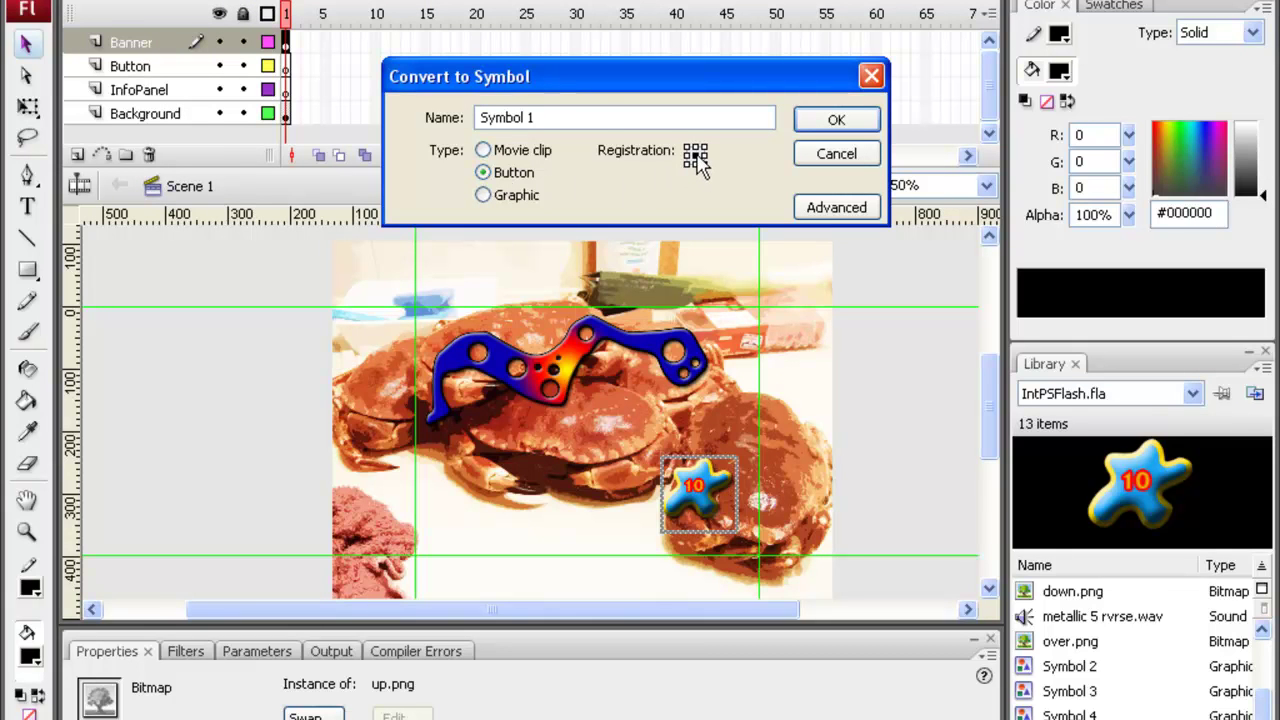
drag(557, 117, 477, 118)
text(button)
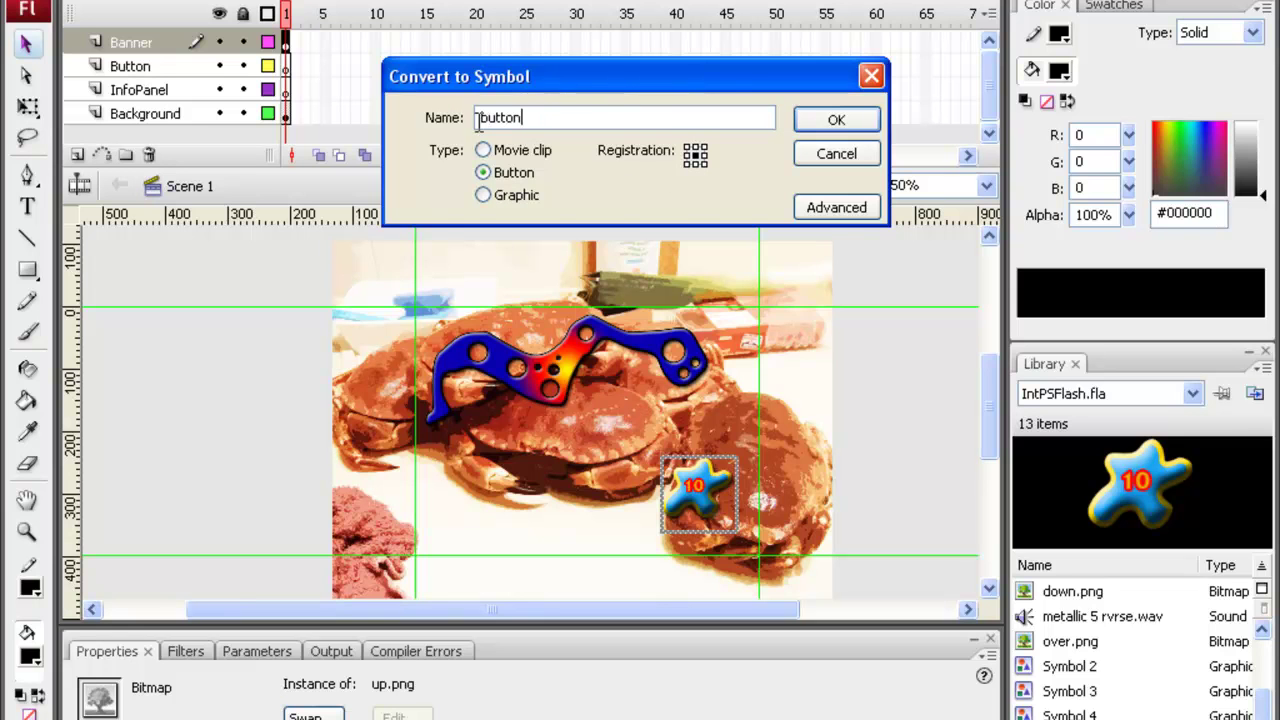
click(845, 127)
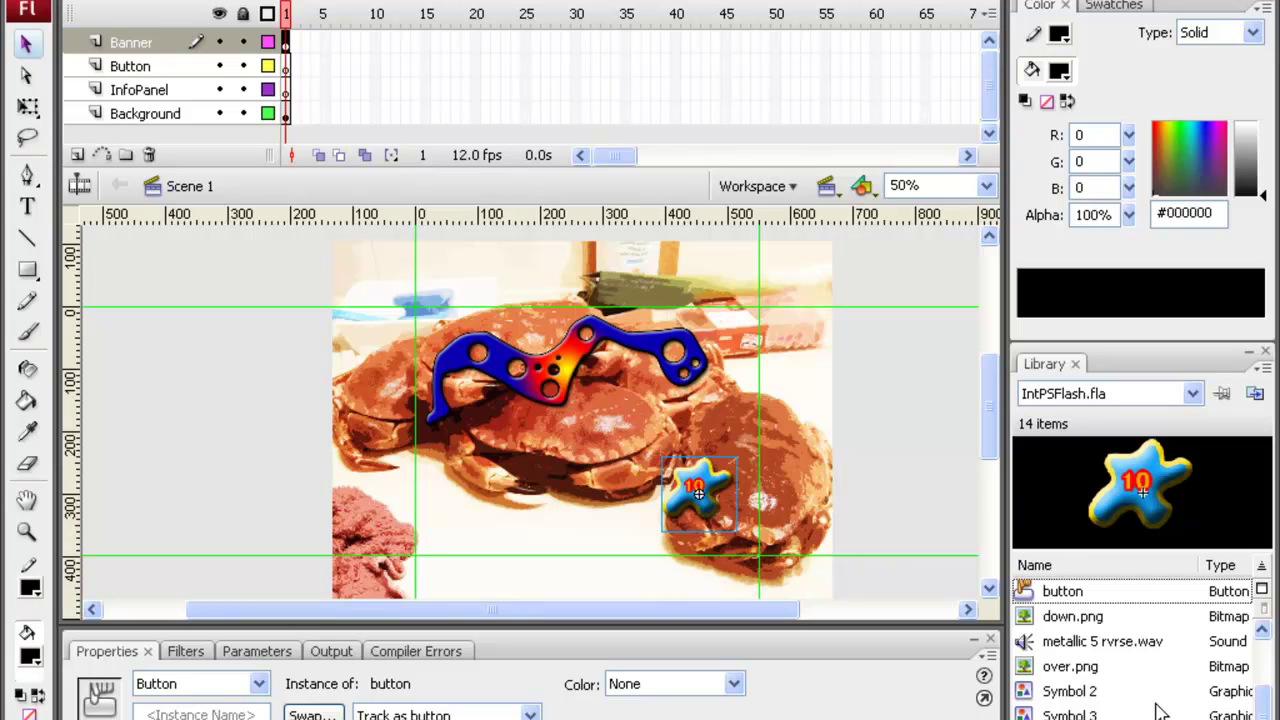
Open the button symbol from the library for editing.
scroll(1265, 703, down, 1)
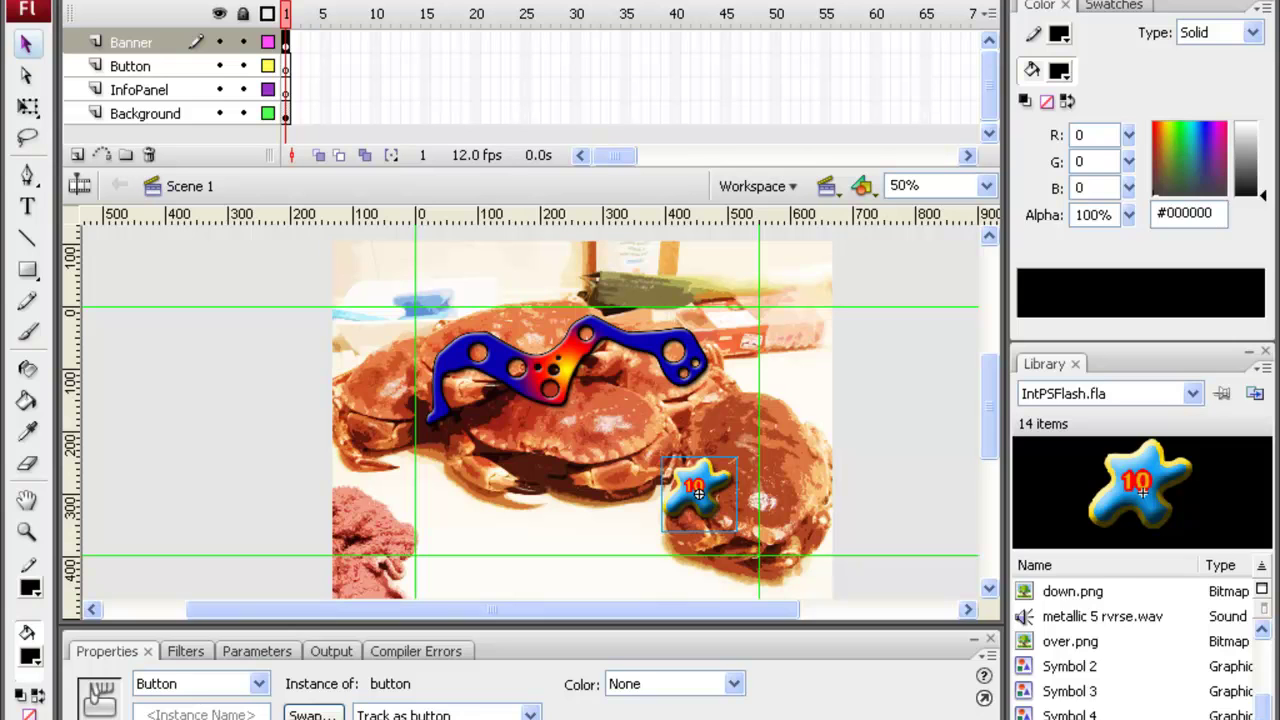
scroll(1265, 690, up, 5)
click(1130, 712)
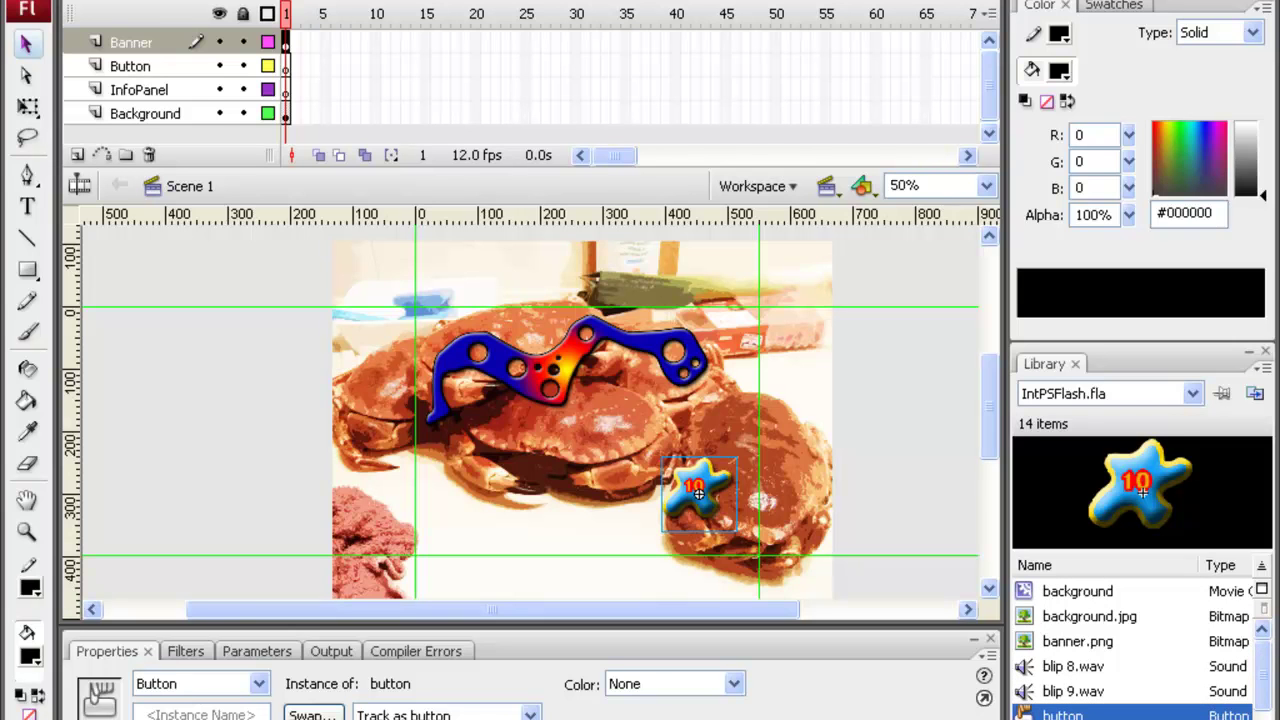
double_click(1082, 509)
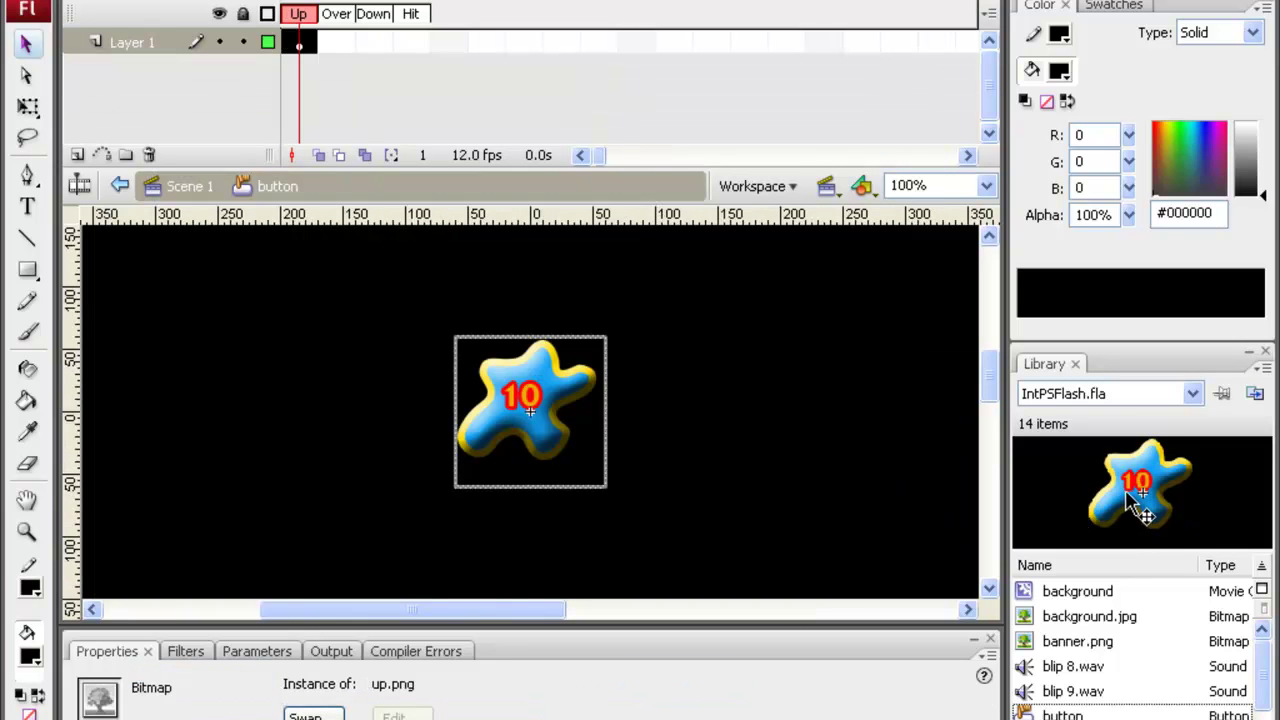
Insert a keyframe in the button's Over frame and compare it with the Up frame.
drag(334, 40, 368, 46)
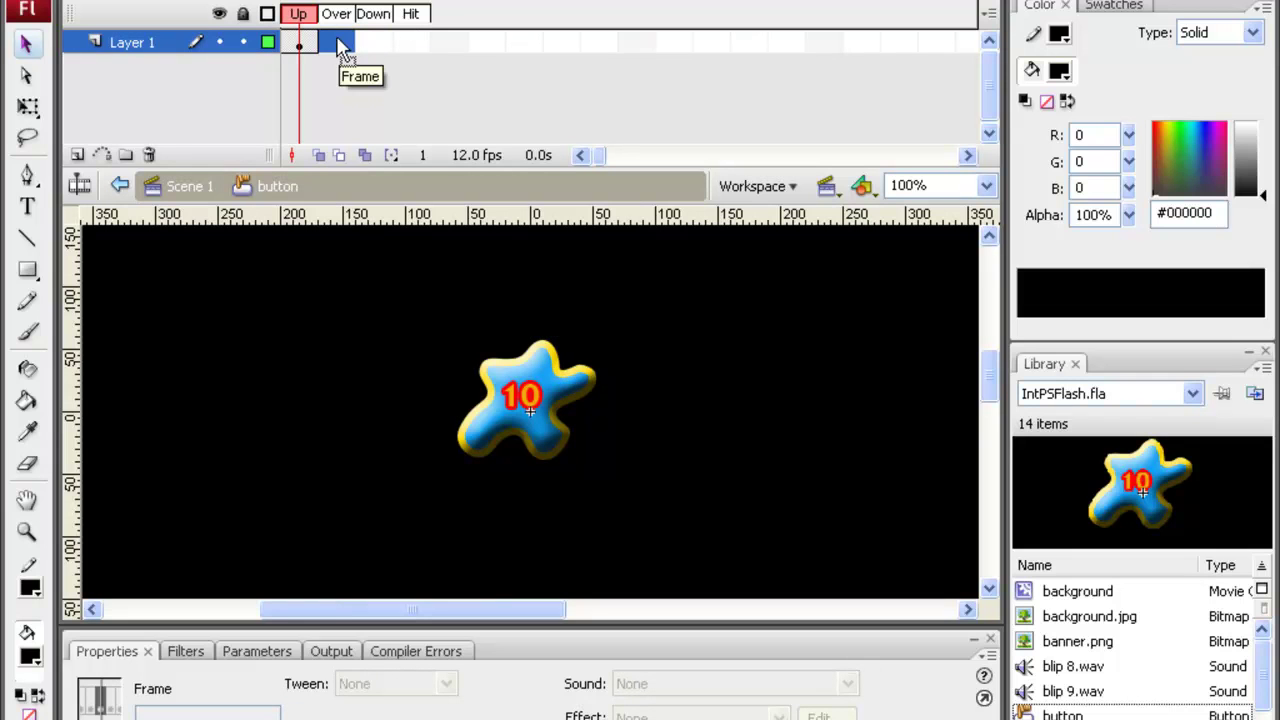
right_click(340, 50)
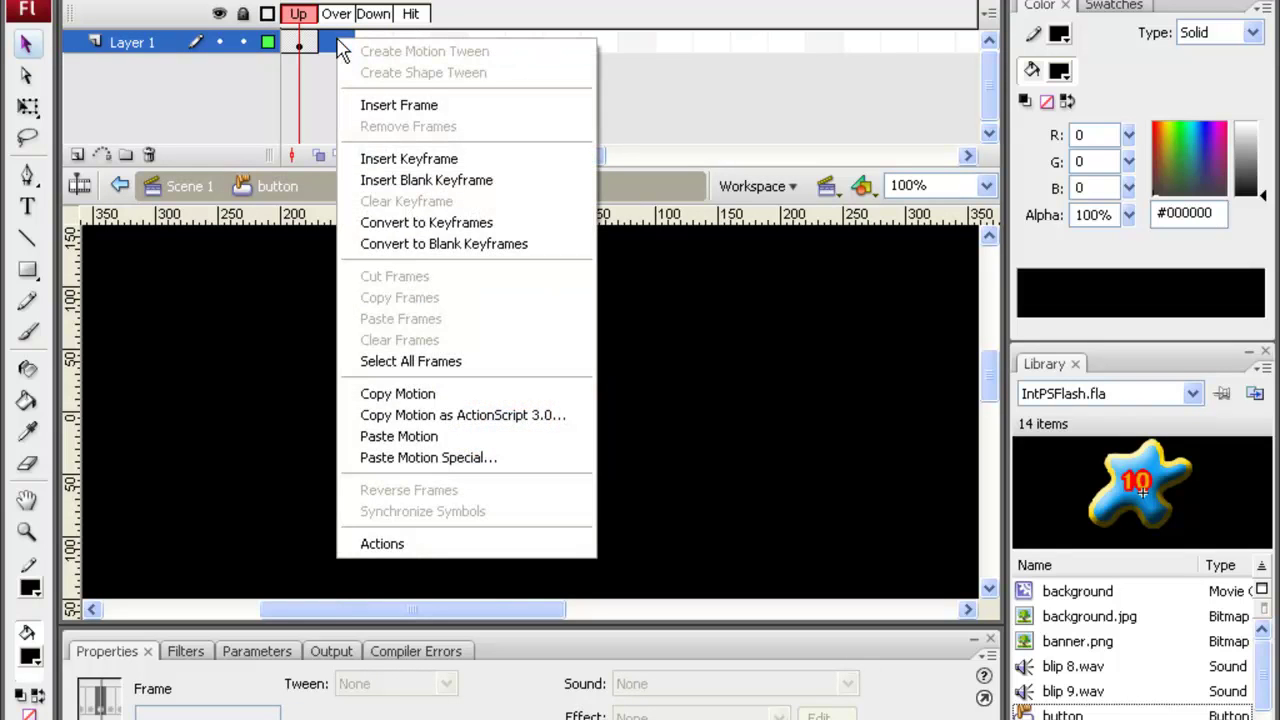
click(420, 159)
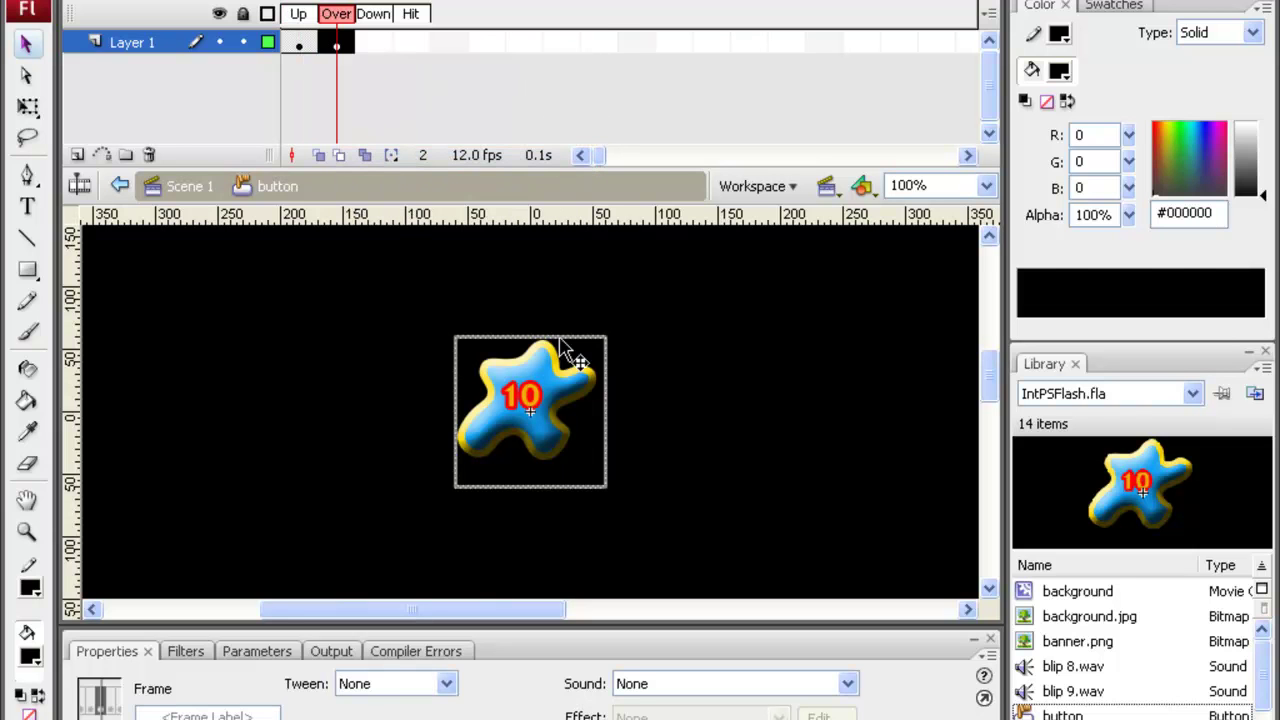
click(299, 45)
click(337, 45)
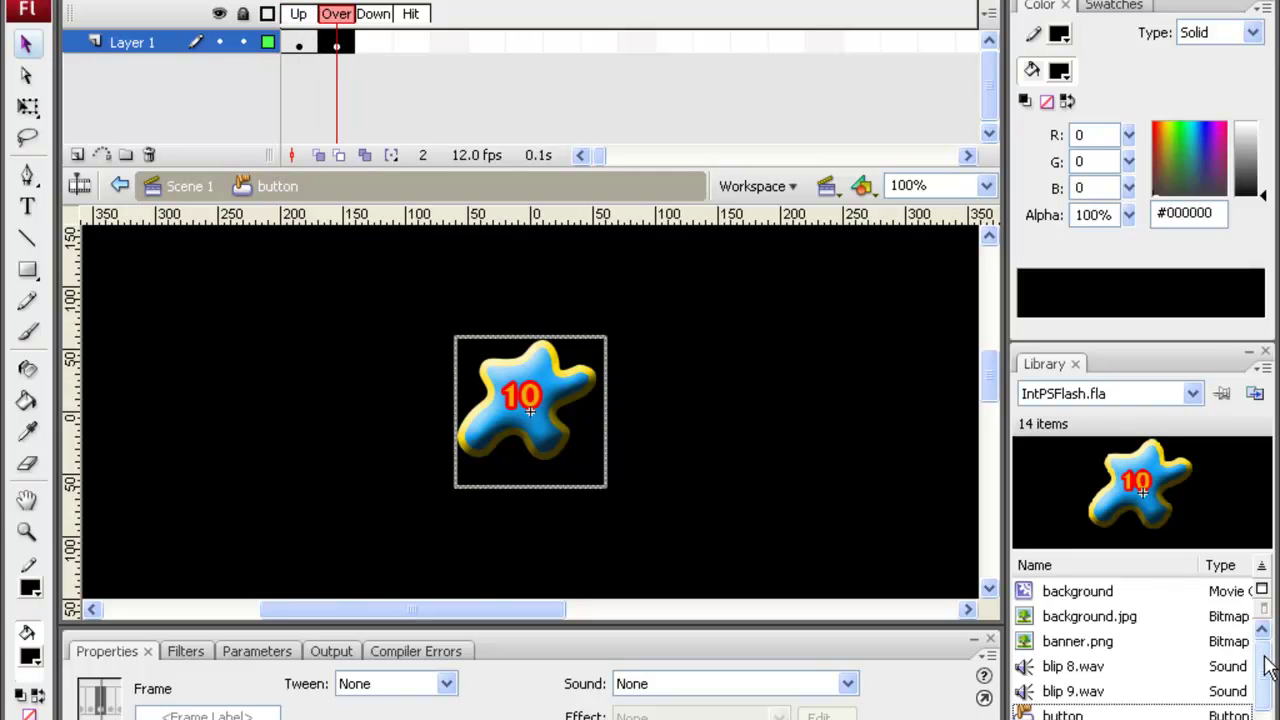
Place over.png from the library in the Over frame, aligned on top of the up.png image.
scroll(1272, 676, down, 2)
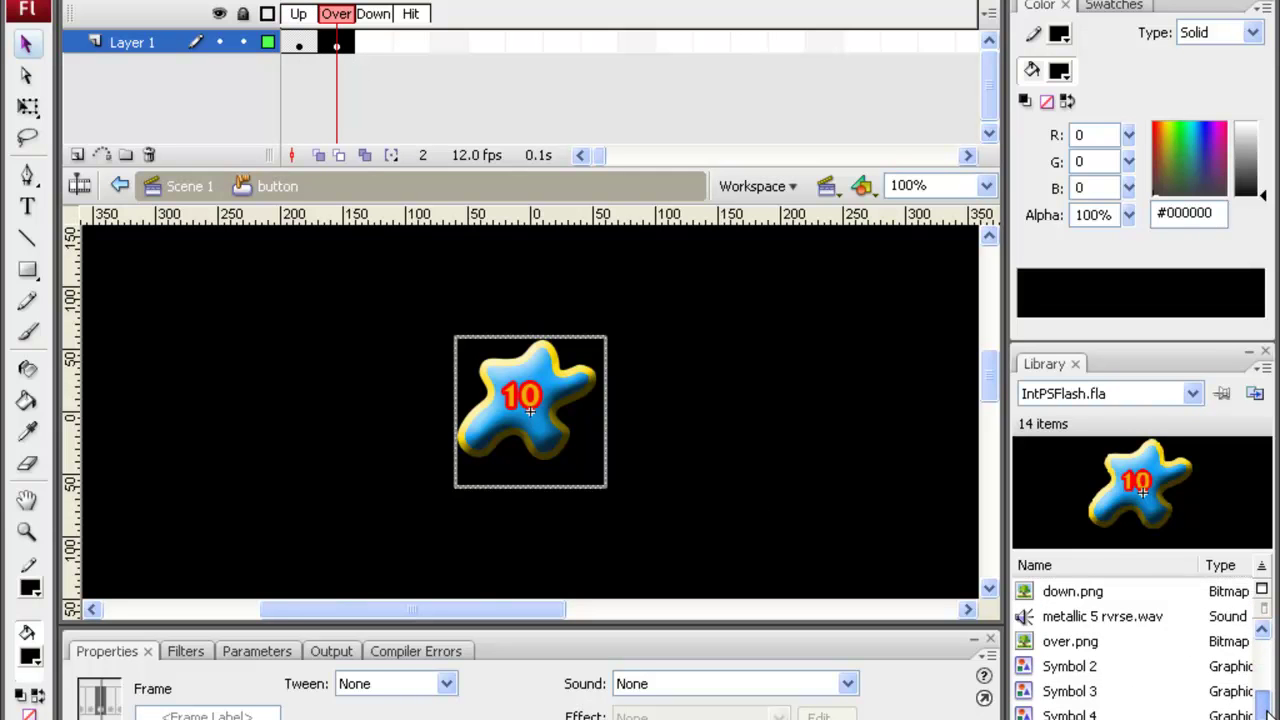
click(1068, 642)
mouse_move(541, 420)
mouse_down()
mouse_move(646, 457)
mouse_move(533, 412)
mouse_move(536, 423)
mouse_up()
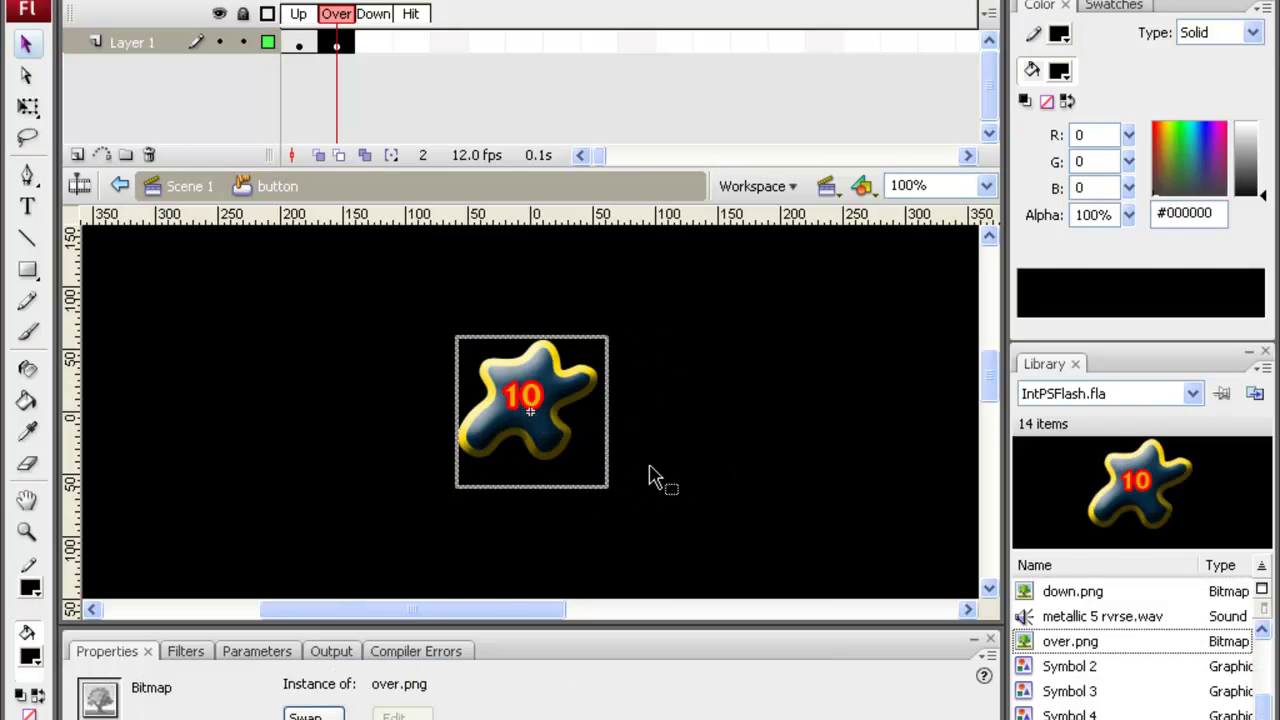
Switch between the button's Up and Over frames to compare their images.
click(299, 45)
click(334, 46)
click(273, 80)
click(301, 79)
click(276, 79)
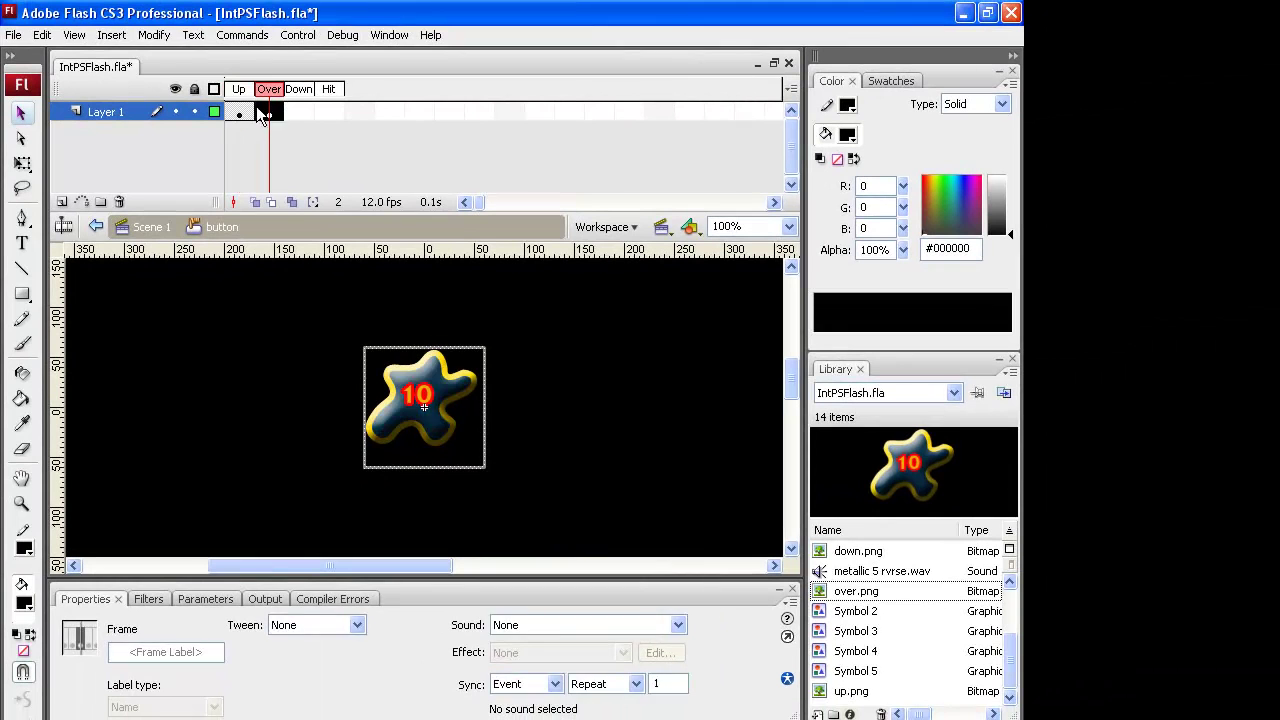
Try nudging the over.png image to the right in the Over frame, then undo the movement.
click(272, 114)
click(470, 378)
key(Right)
key(Right)
key(Right)
key(Right)
key(Right)
key(shift+Right)
key(shift+Right)
key(shift+Right)
key(shift+Right)
key(shift+Right)
key(ctrl+z)
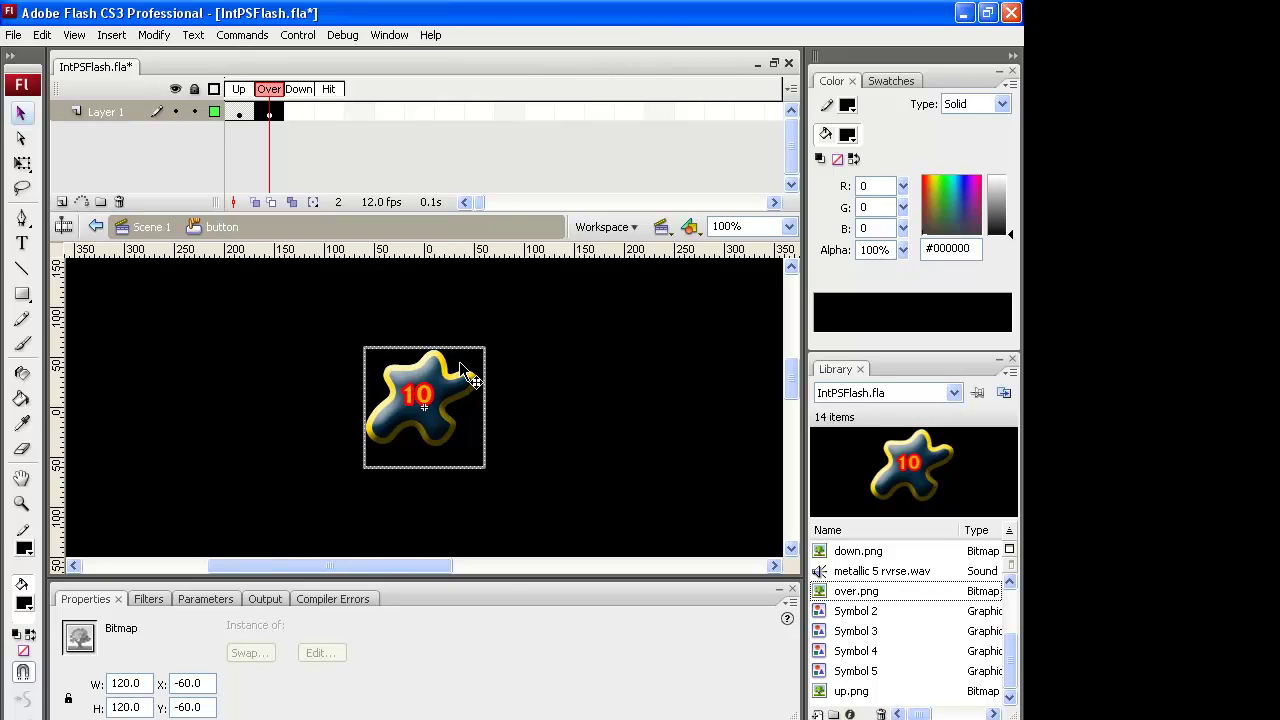
Remove the up.png image beneath over.png in the button's Over frame and move over.png back to its original position.
click(491, 391)
alt+drag(472, 386, 527, 390)
click(391, 370)
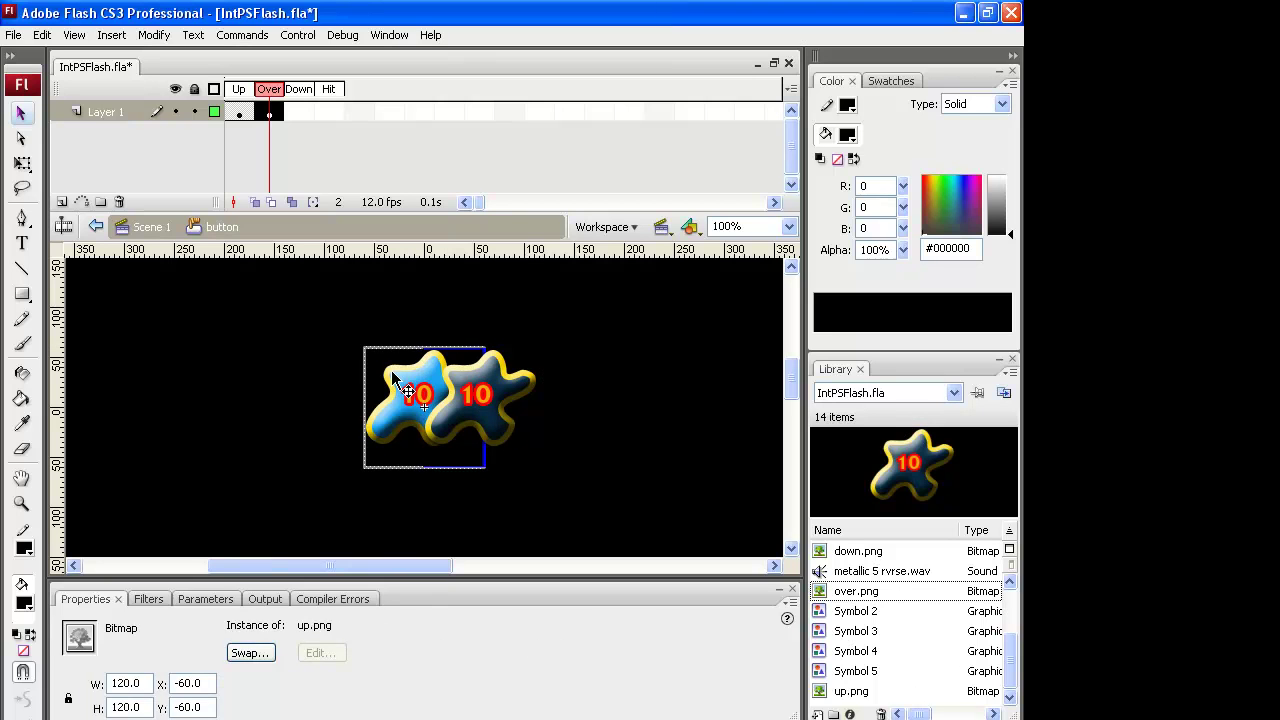
key(Delete)
click(476, 386)
drag(473, 383, 410, 386)
Switch repeatedly between the button's Up and Over frames to check that both images are aligned.
click(239, 110)
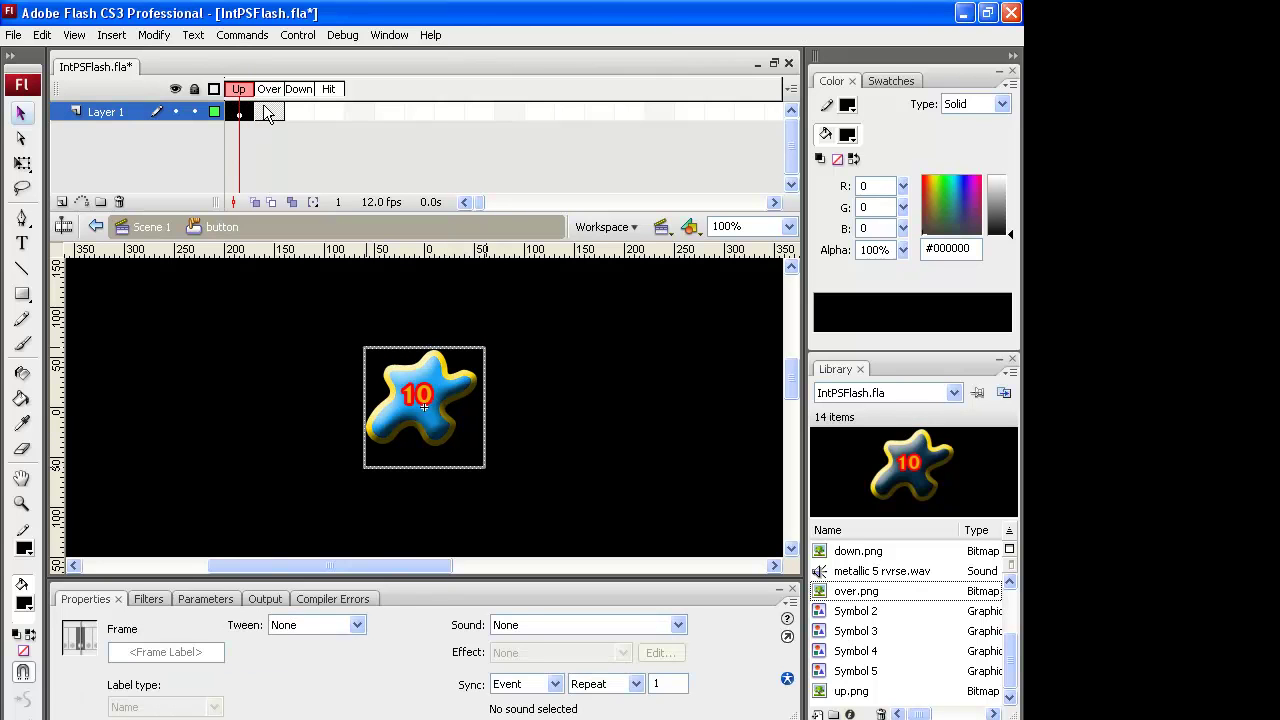
click(269, 112)
click(239, 112)
click(269, 112)
click(240, 112)
click(239, 112)
click(269, 112)
click(239, 112)
click(269, 112)
click(240, 112)
click(269, 112)
click(239, 112)
click(269, 112)
Insert a keyframe in the button's Down frame and place down.png from the library on top of the existing image.
right_click(303, 111)
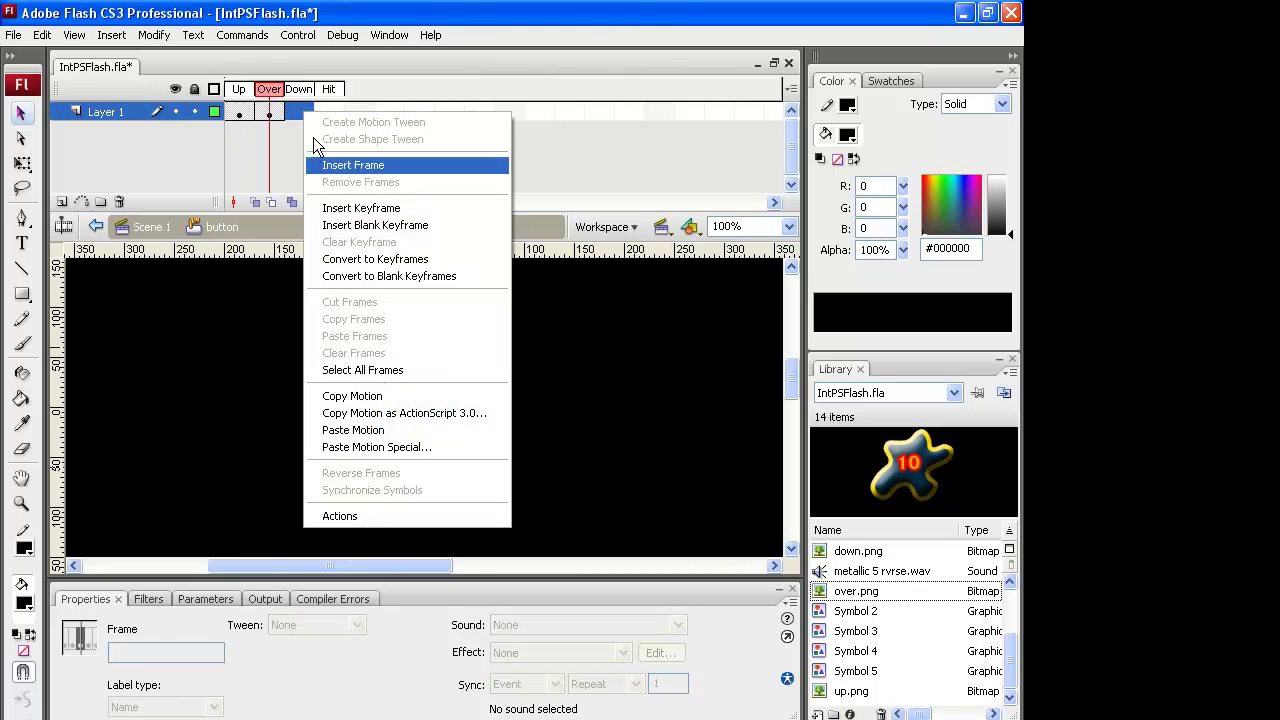
click(361, 208)
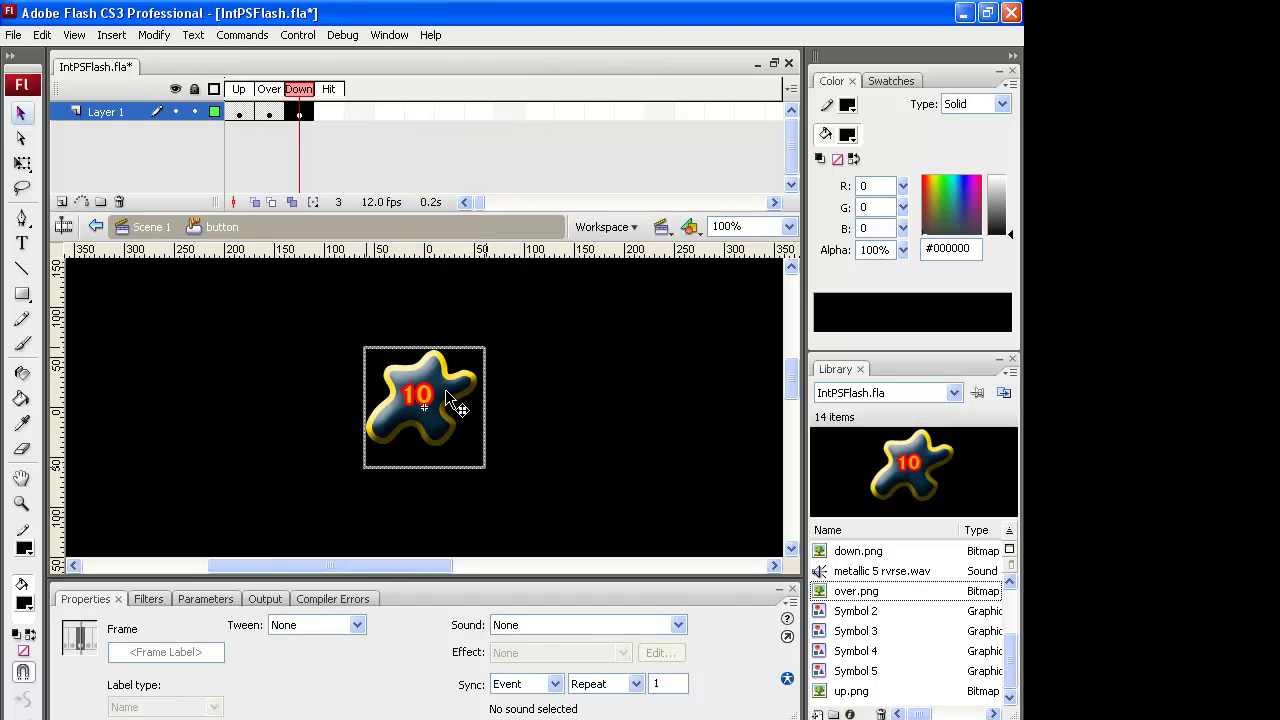
drag(1007, 670, 1006, 648)
drag(855, 591, 429, 408)
Delete the over.png image beneath down.png in the Down frame and realign down.png at X -60.0, Y -60.0.
key(shift+Right)
key(shift+Right)
key(shift+Right)
click(381, 423)
key(Delete)
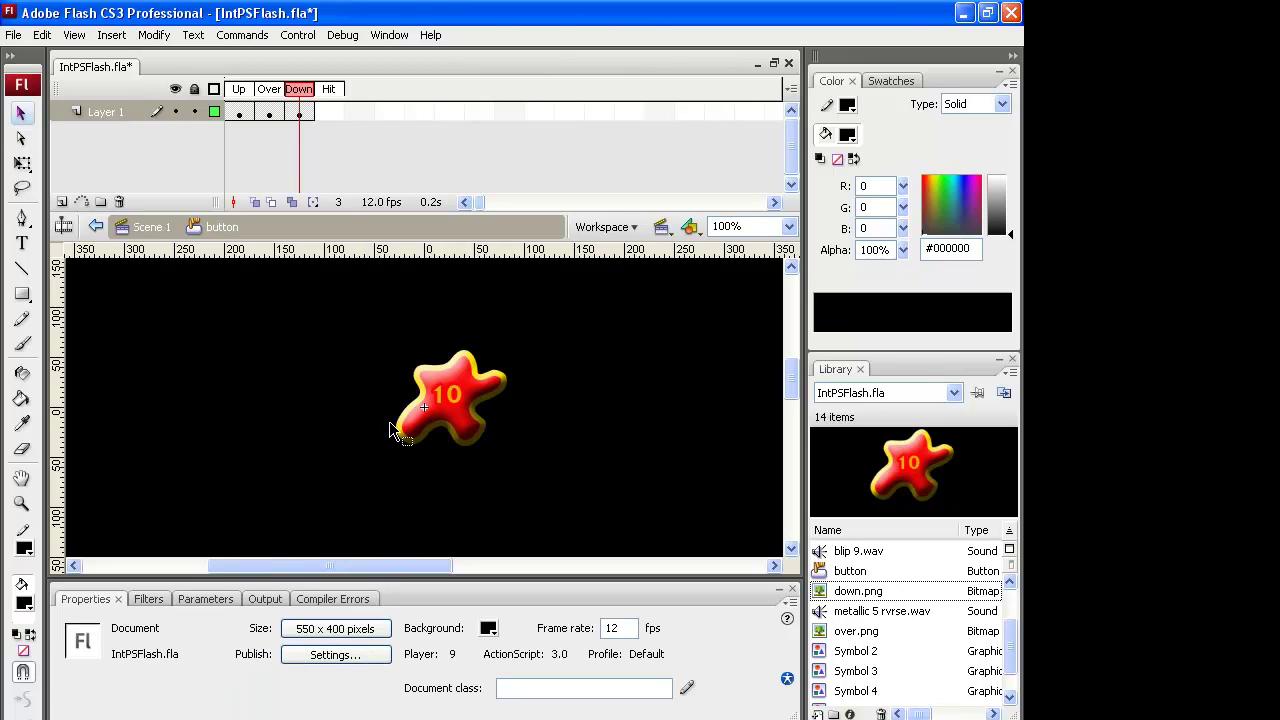
click(445, 412)
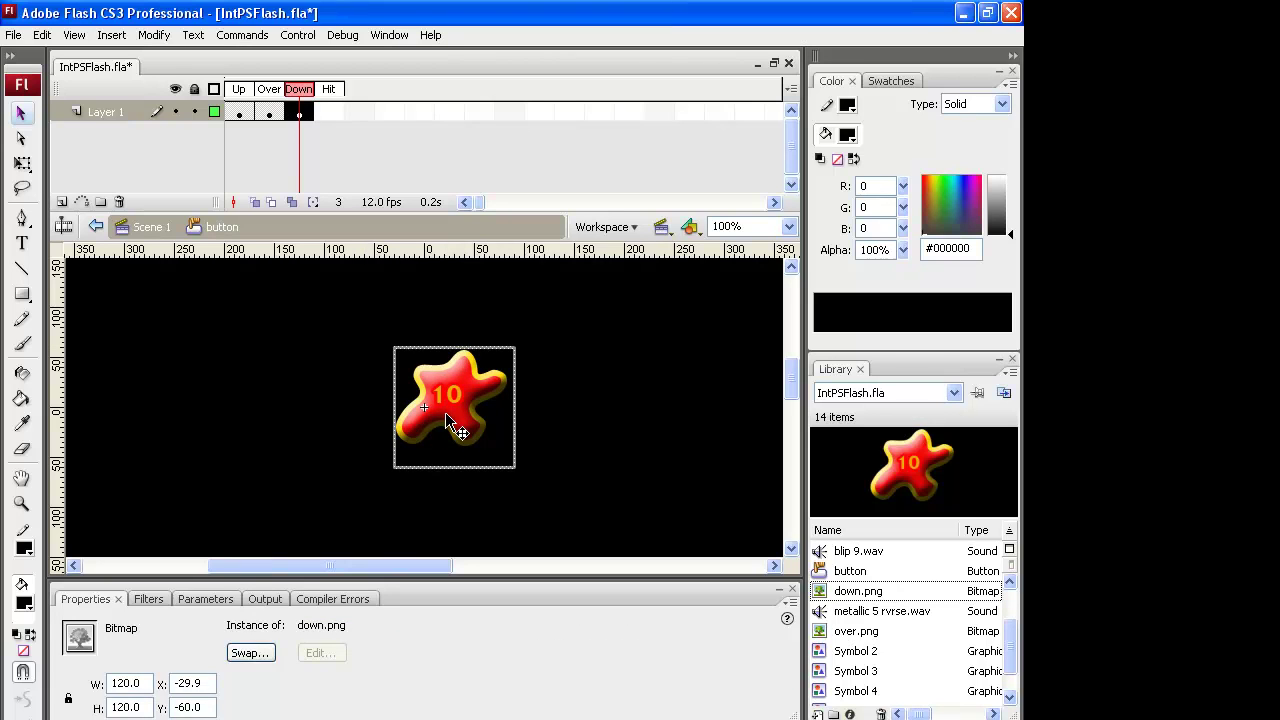
key(shift+Left)
key(shift+Left)
key(shift+Left)
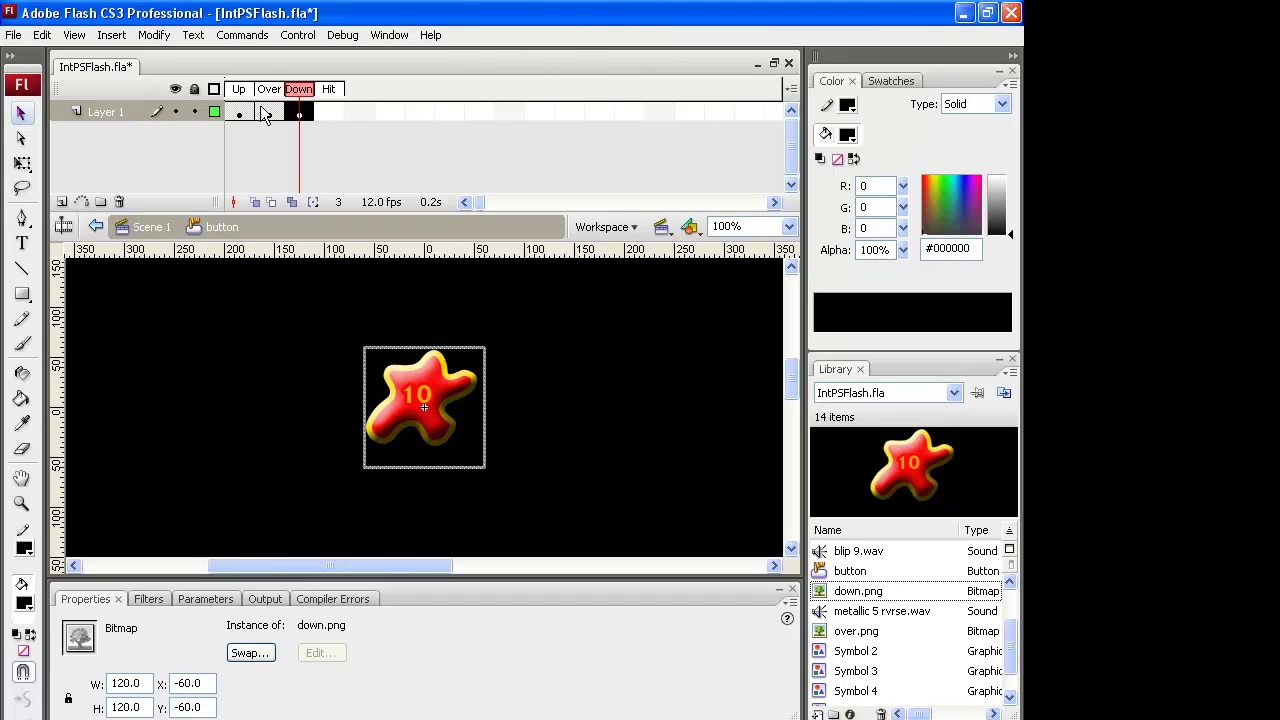
Switch between the button's Up, Over and Down frames to compare the position of their images.
click(268, 114)
click(294, 113)
click(272, 114)
click(243, 115)
click(274, 114)
click(297, 114)
click(244, 116)
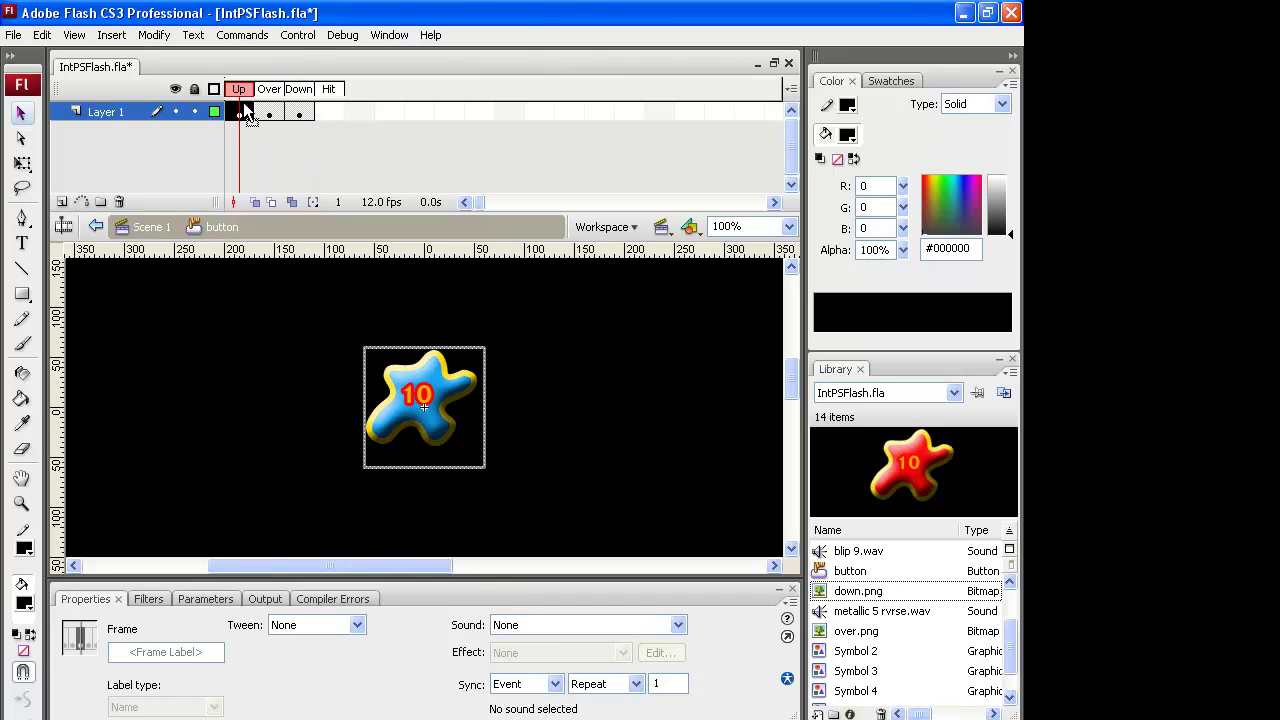
Assign the blip 8.wav sound to the button's Up frame.
click(862, 553)
drag(1009, 640, 914, 612)
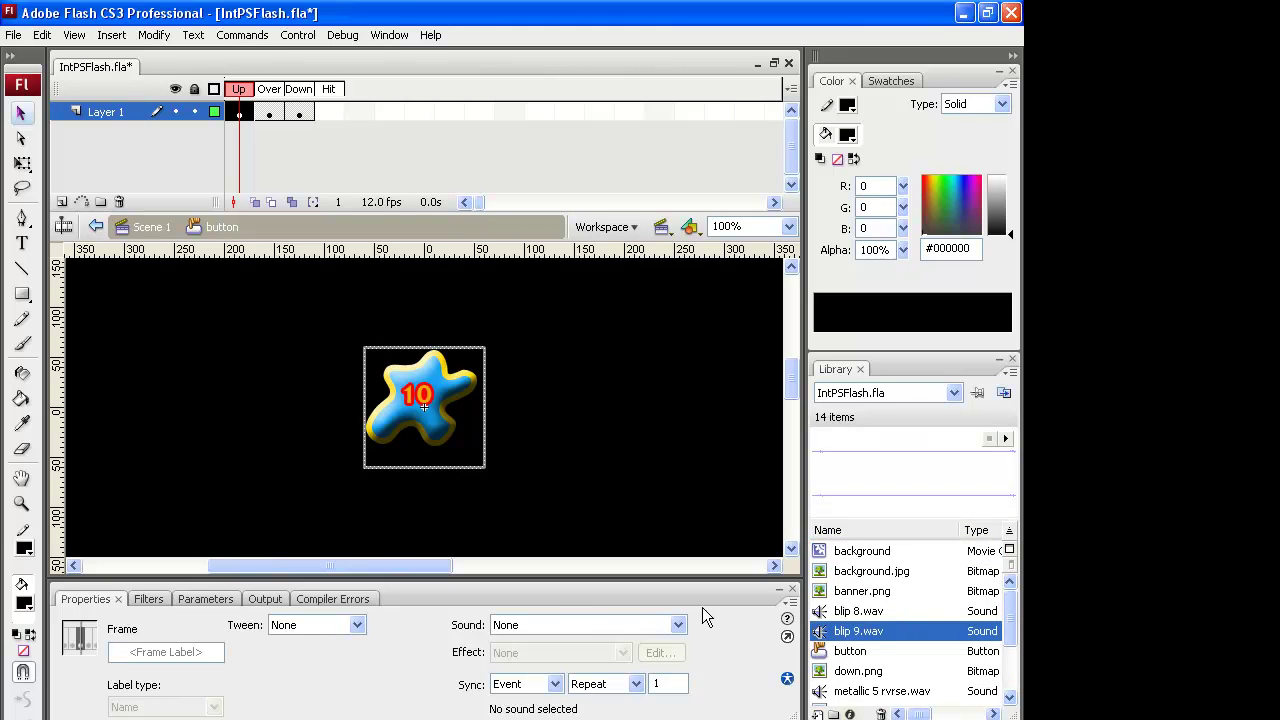
click(858, 600)
click(567, 610)
click(561, 643)
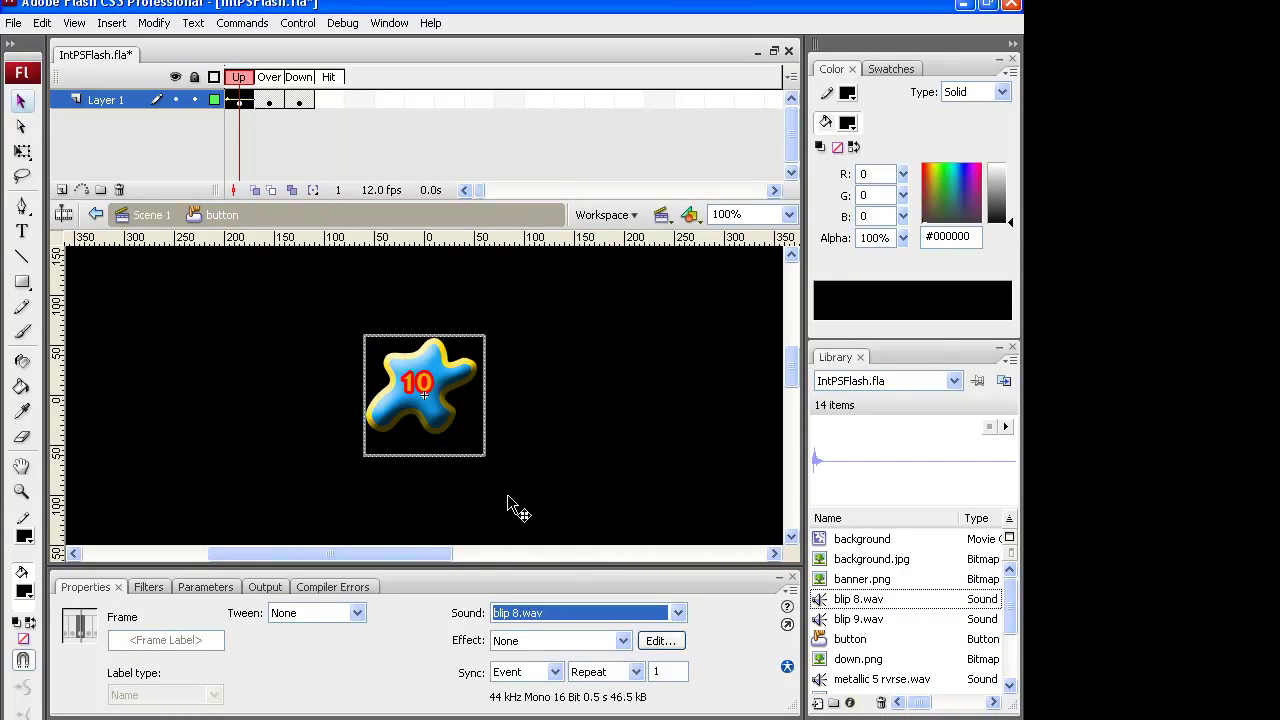
Assign the blip 9.wav sound to the button's Over frame.
click(270, 100)
click(575, 613)
click(574, 642)
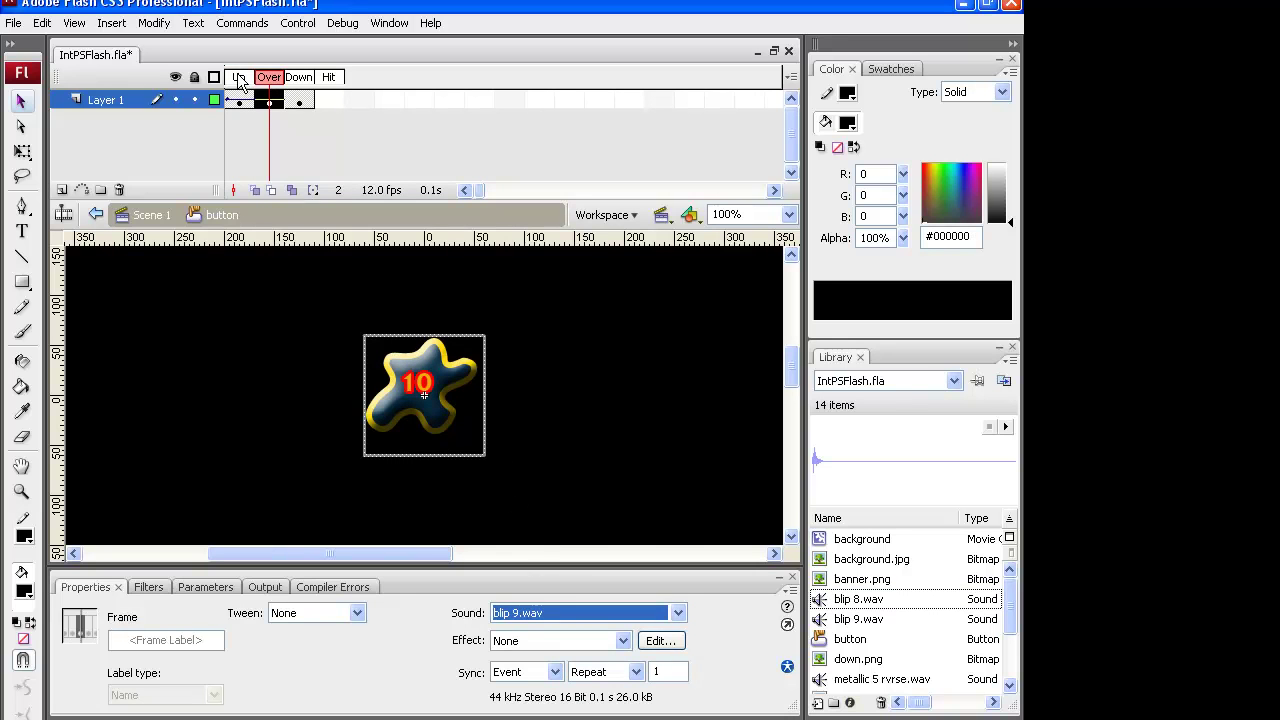
Assign the metallic 5 rvrse.wav sound to the button's Down frame.
click(299, 100)
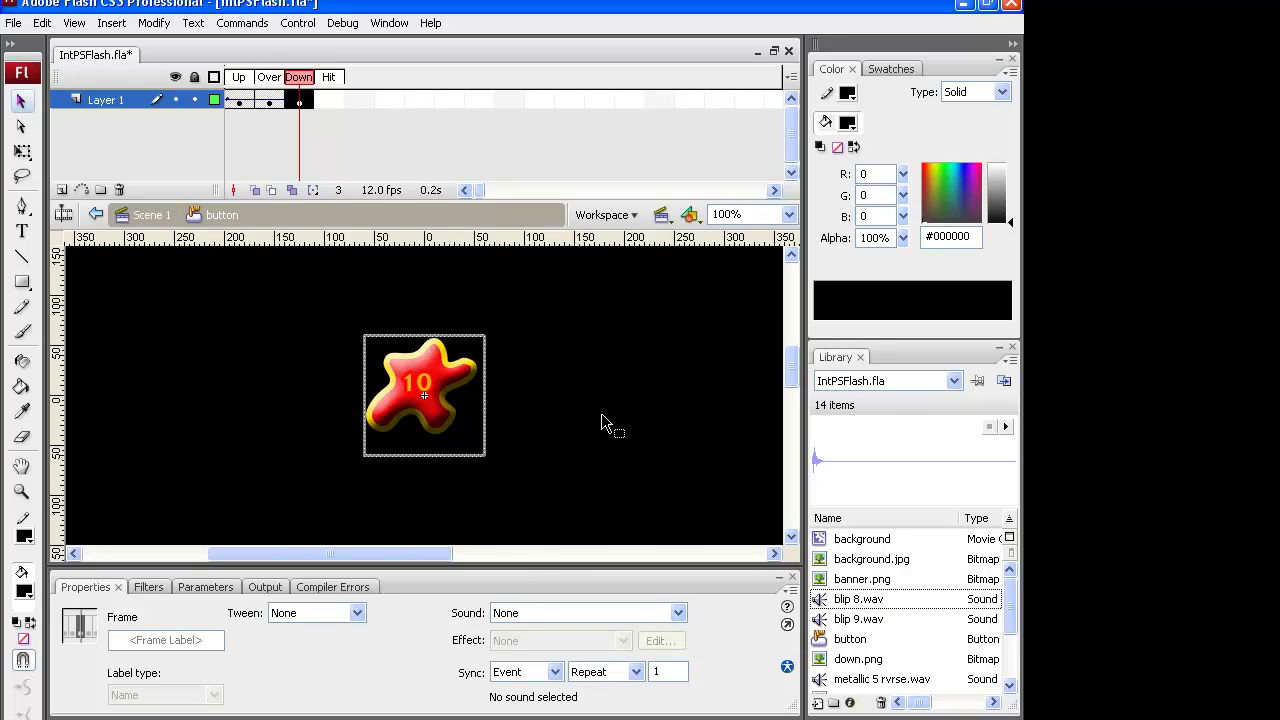
click(594, 613)
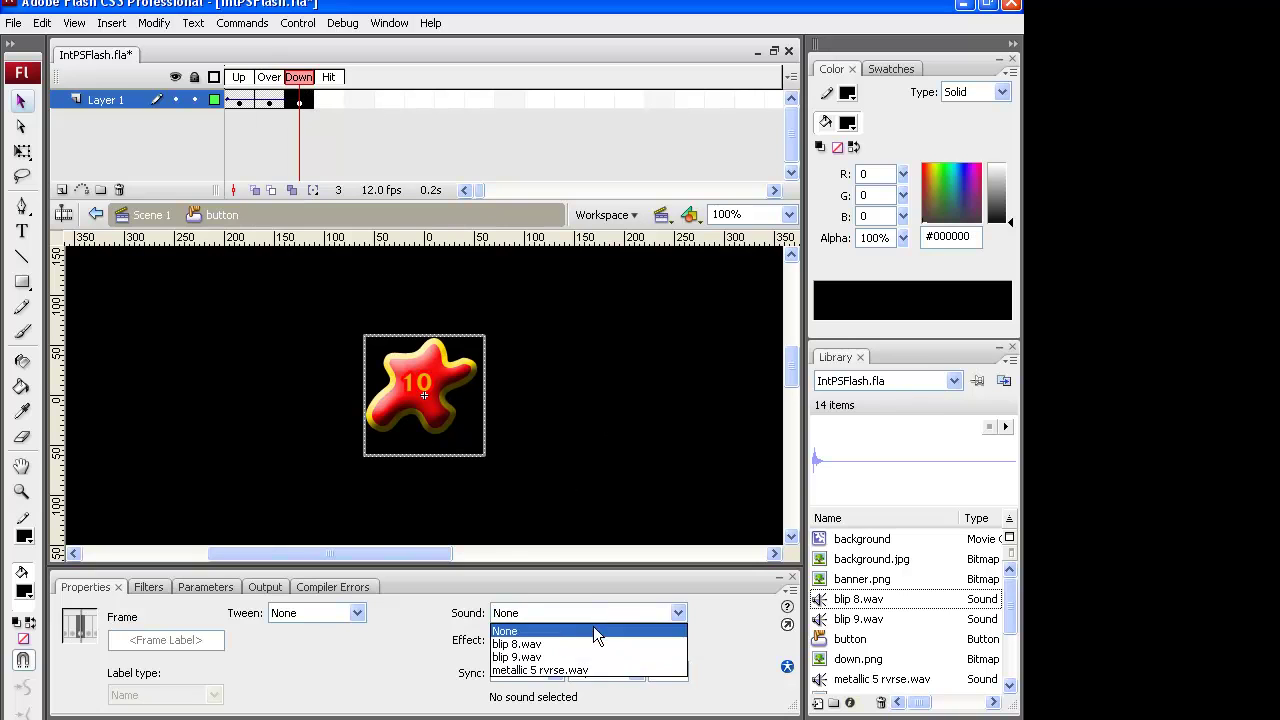
click(567, 670)
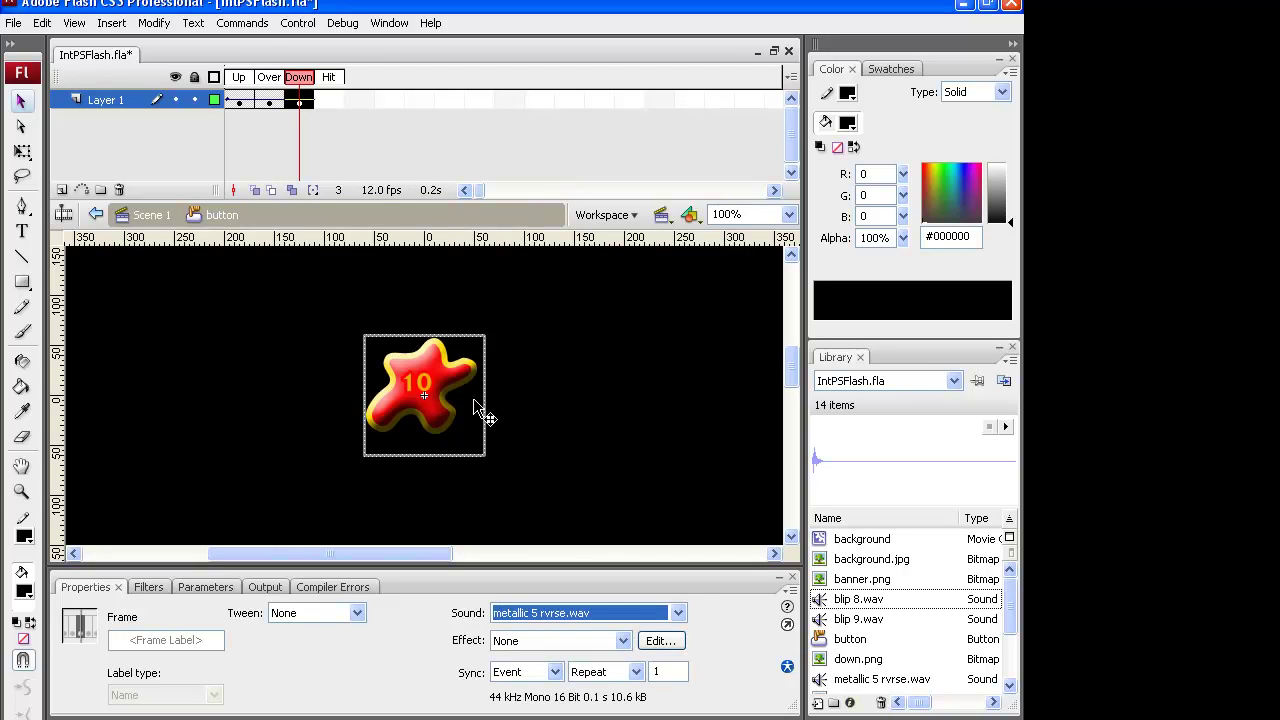
Return to Scene 1, test the movie to try out the button, and close the test window.
click(158, 220)
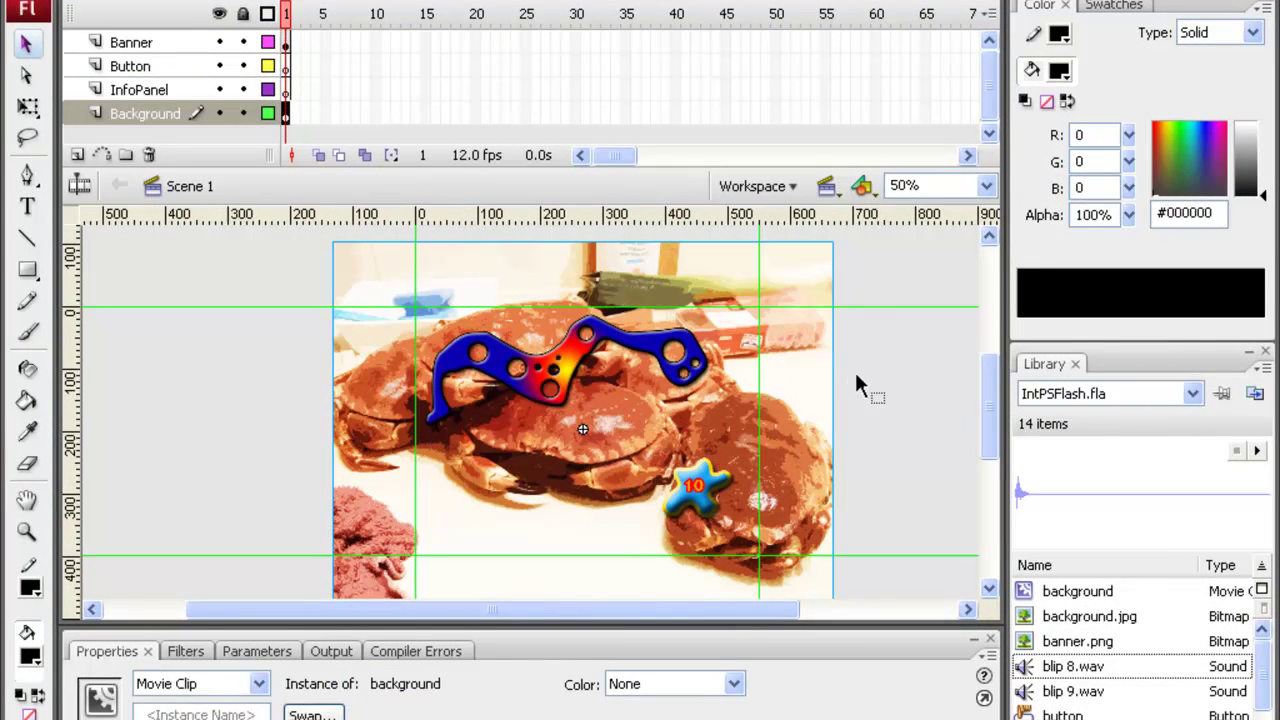
click(854, 370)
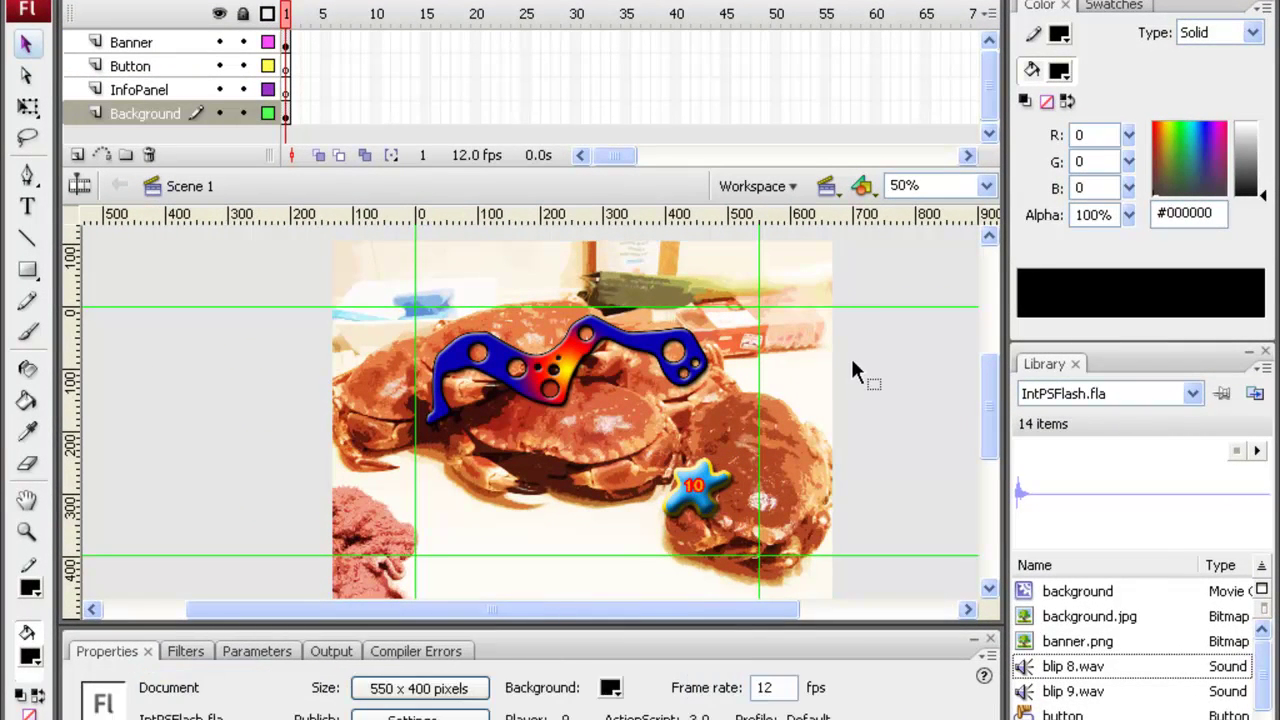
key(ctrl+Return)
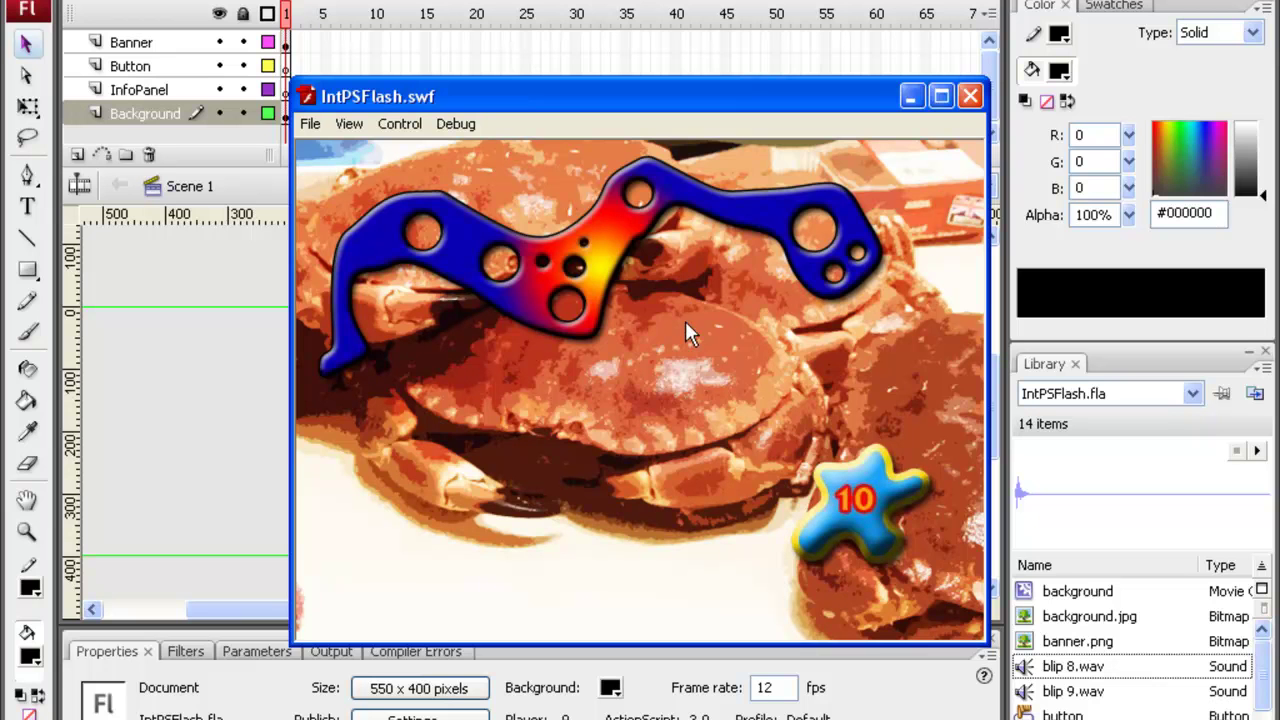
click(970, 96)
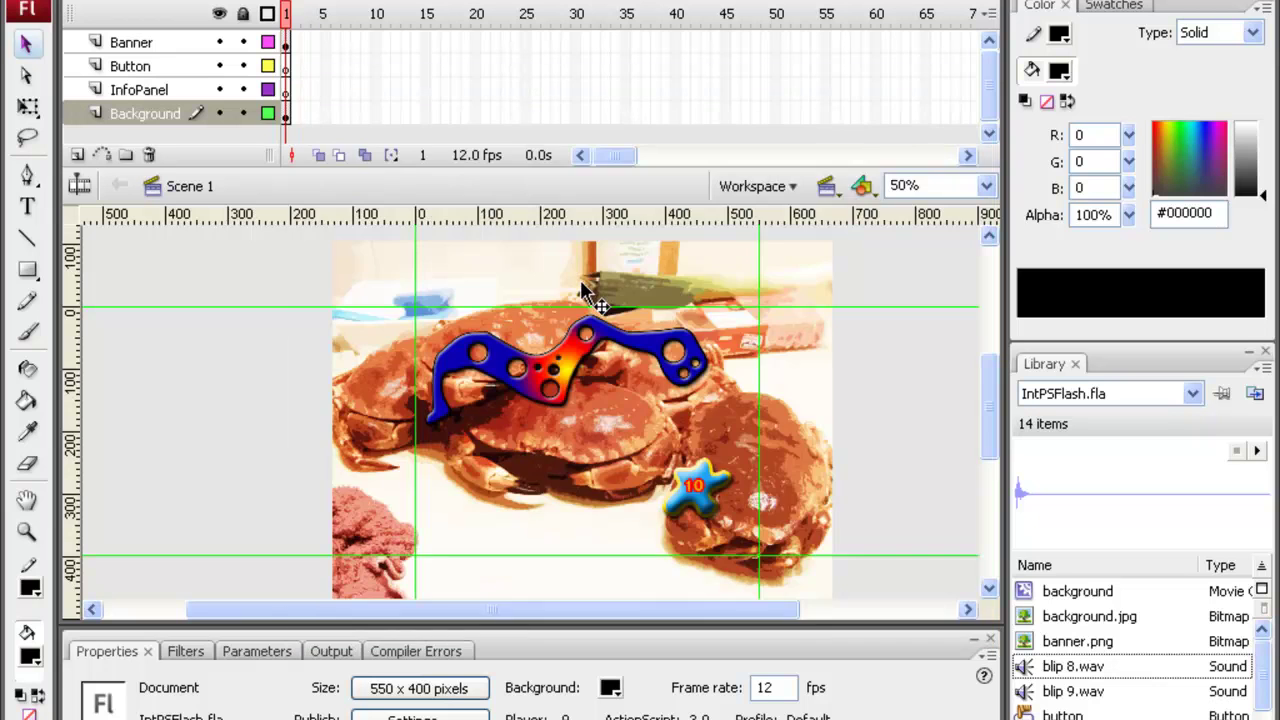
Switch to the Integrating Photoshop and Flash folder and open MovableBG Explained.jpg for viewing.
key(alt+Tab)
key(alt+Tab)
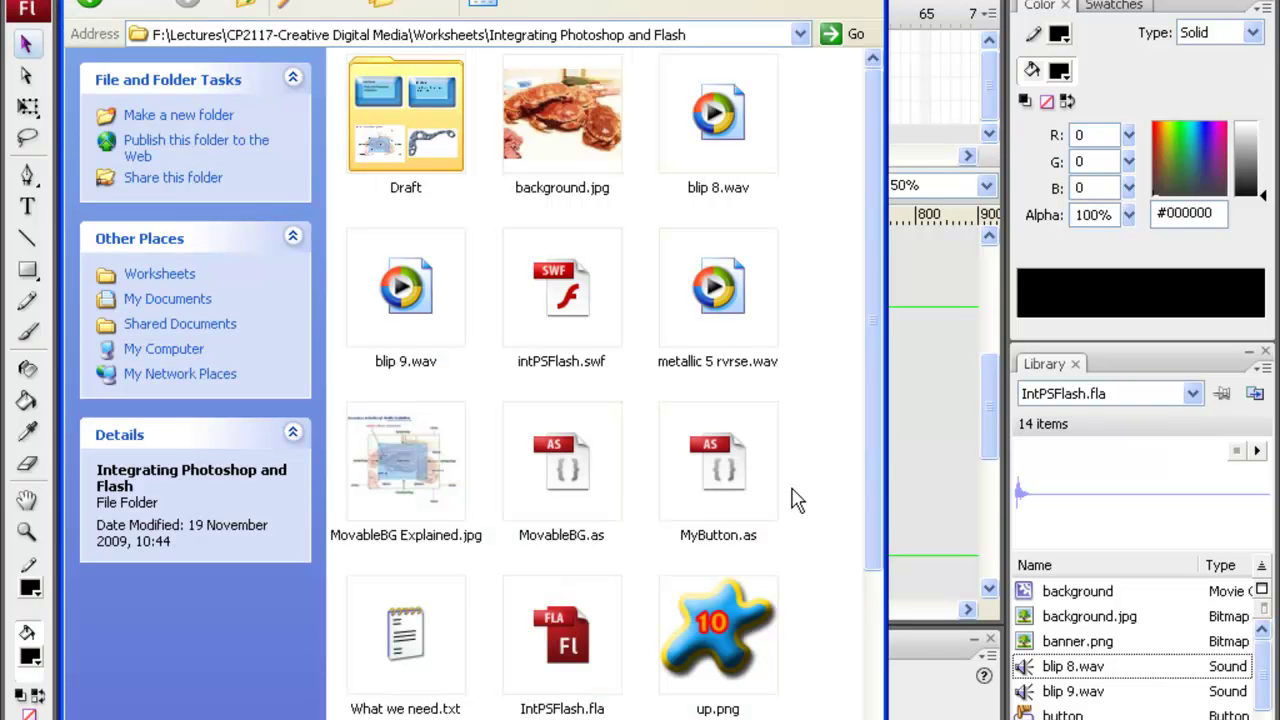
drag(870, 503, 870, 566)
click(444, 400)
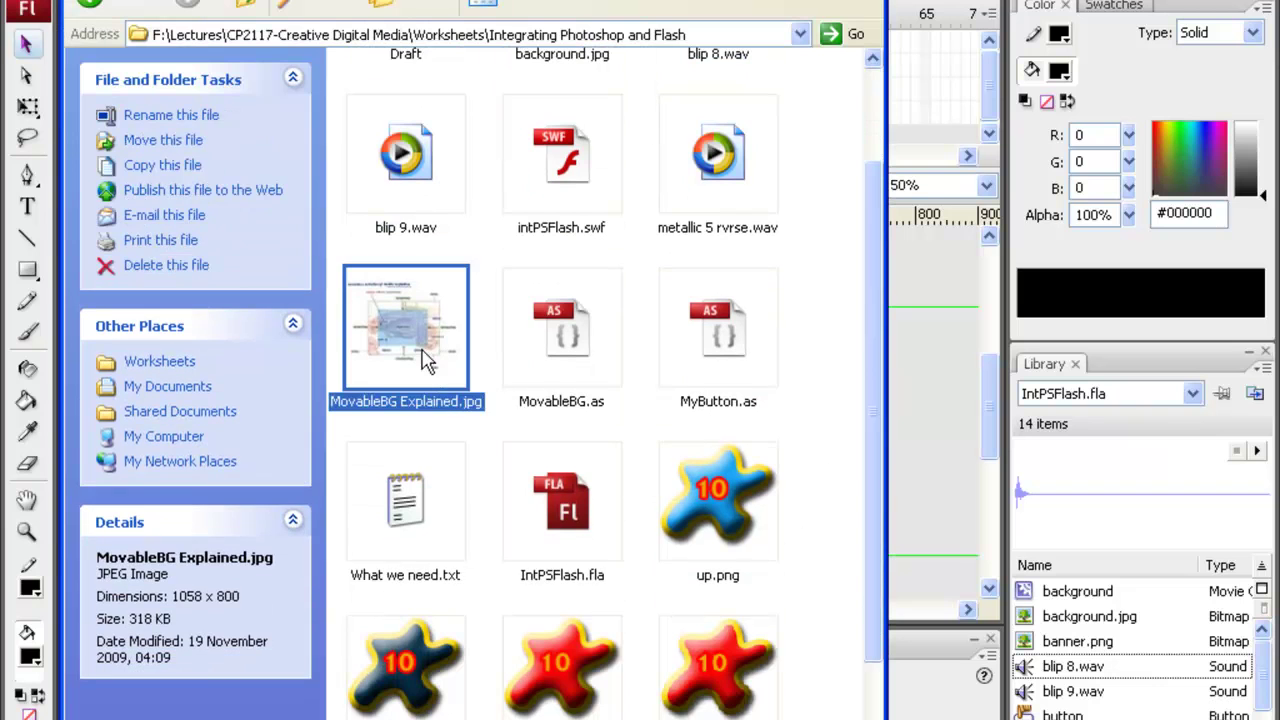
double_click(425, 360)
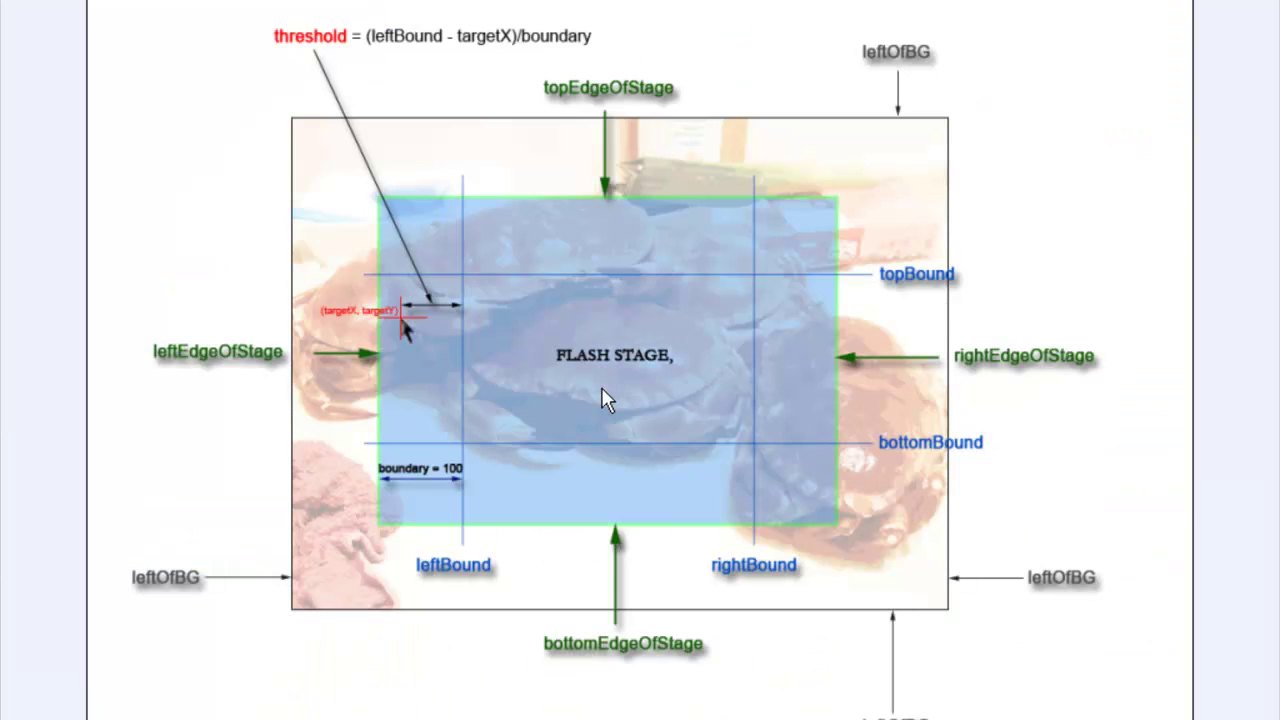